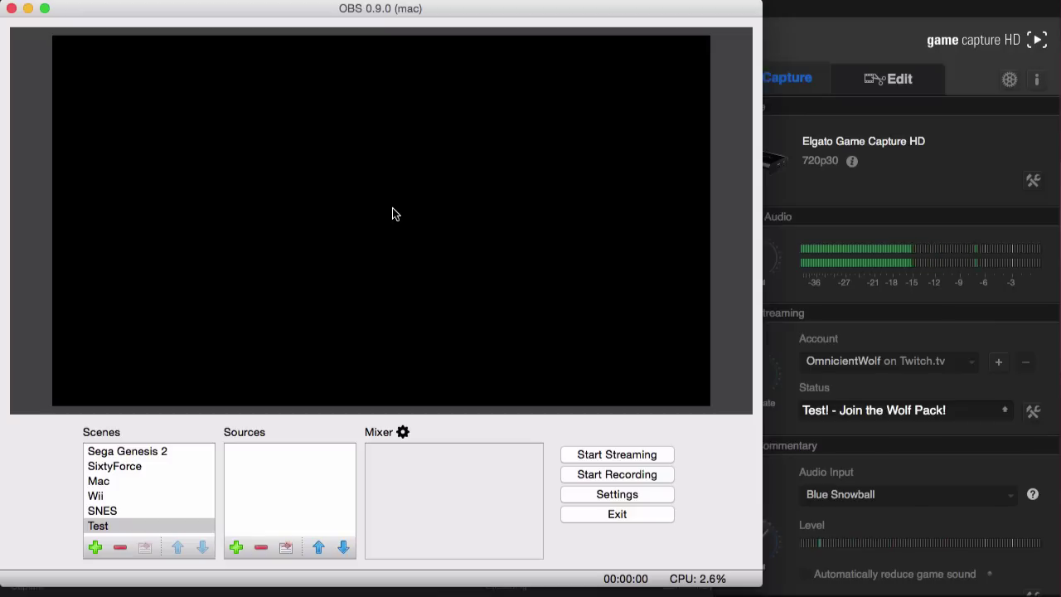
# - Set the Desktop Audio Device to WavTap in the OBS audio settings
pyautogui.click(616, 494)
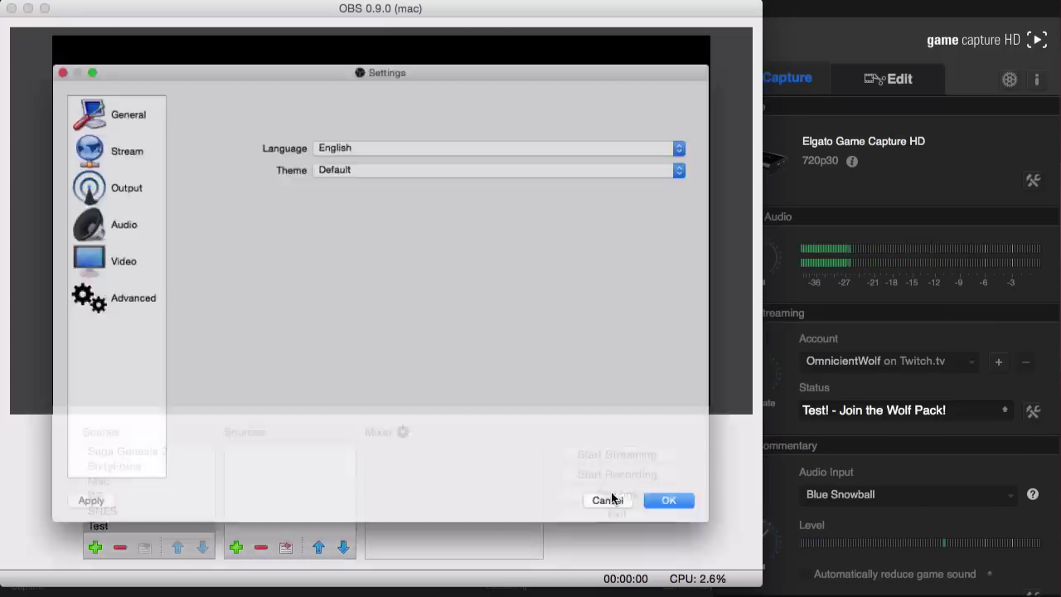
pyautogui.click(97, 215)
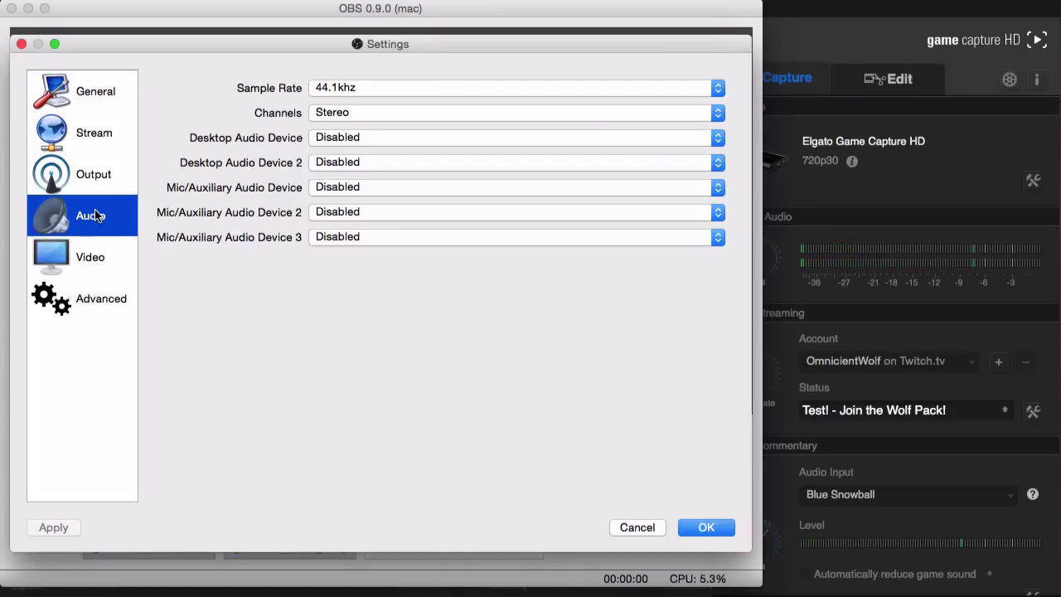
pyautogui.click(430, 138)
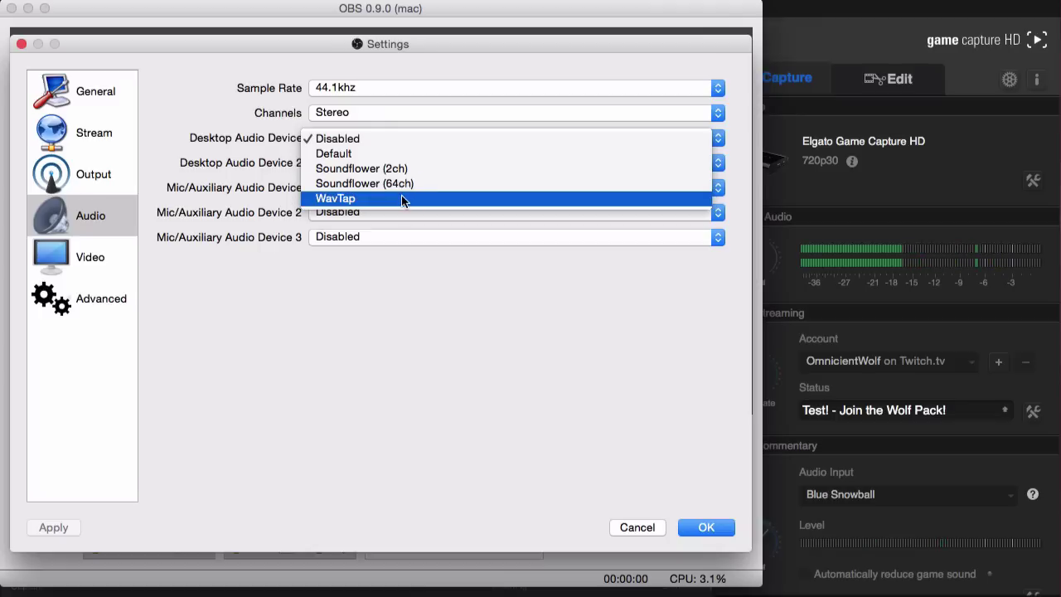
pyautogui.click(401, 198)
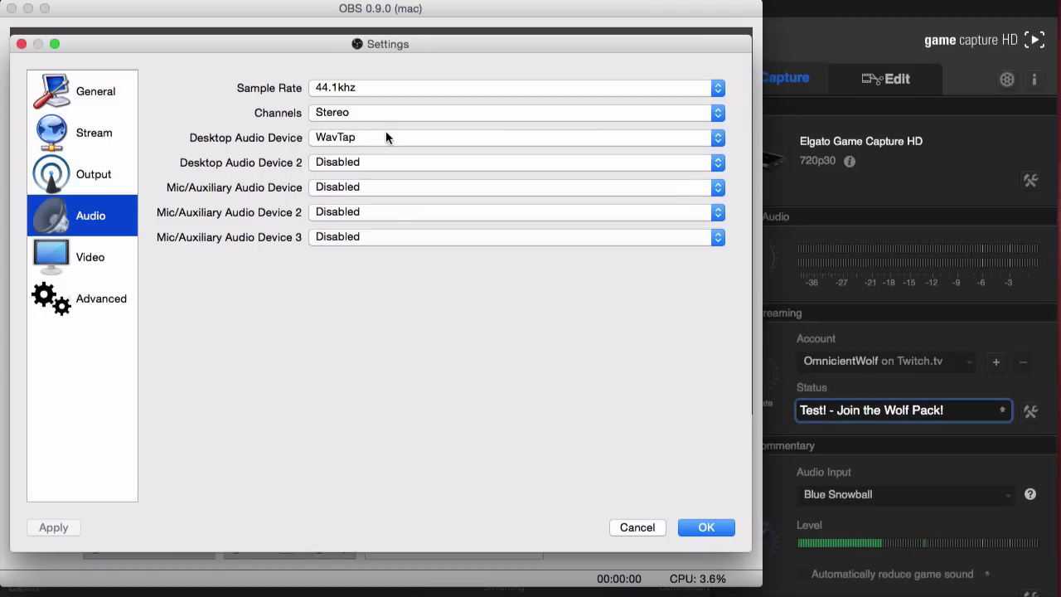
# - Choose WavTap as the sound output device in the Mac's Sound preferences
pyautogui.click(17, 2)
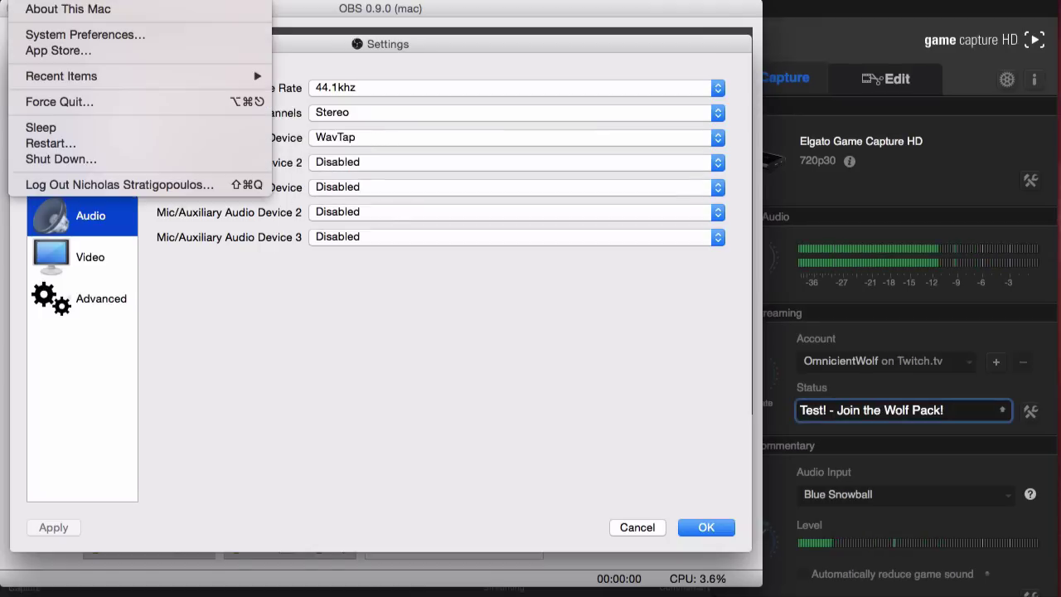
pyautogui.click(33, 33)
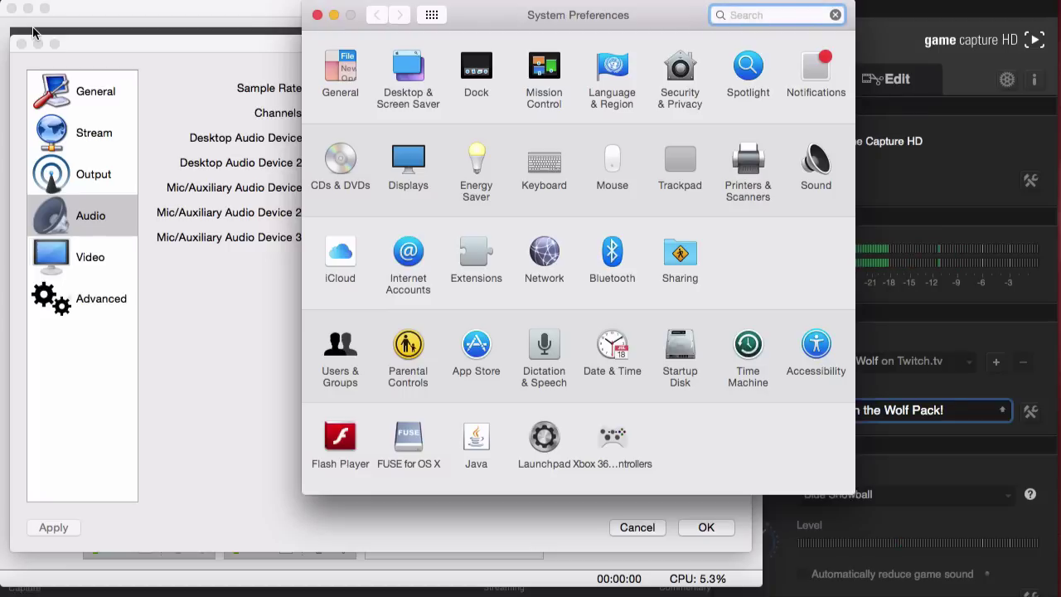
pyautogui.click(802, 159)
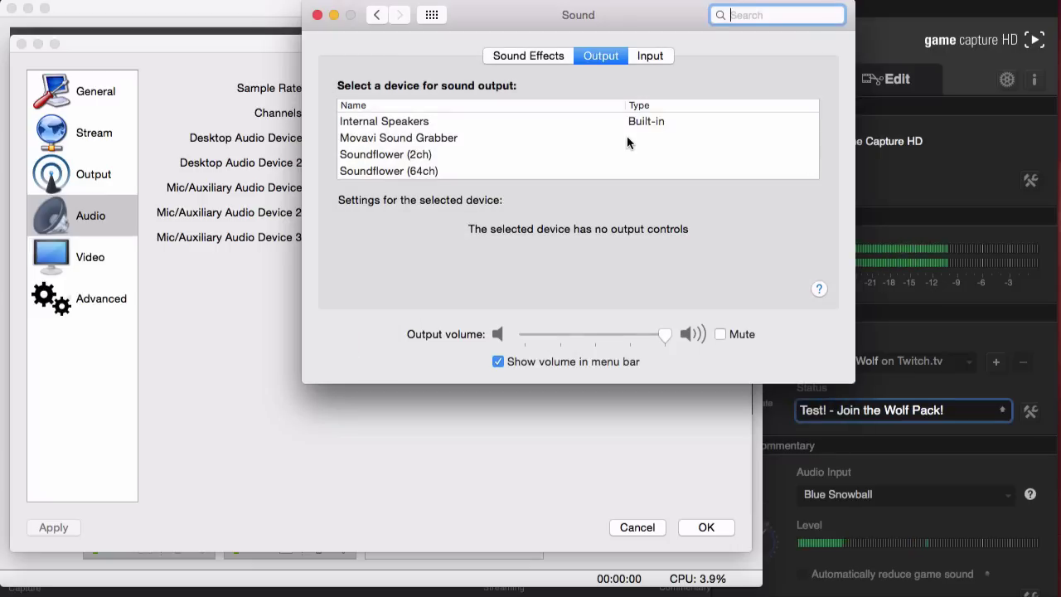
pyautogui.scroll(-3, 627, 136)
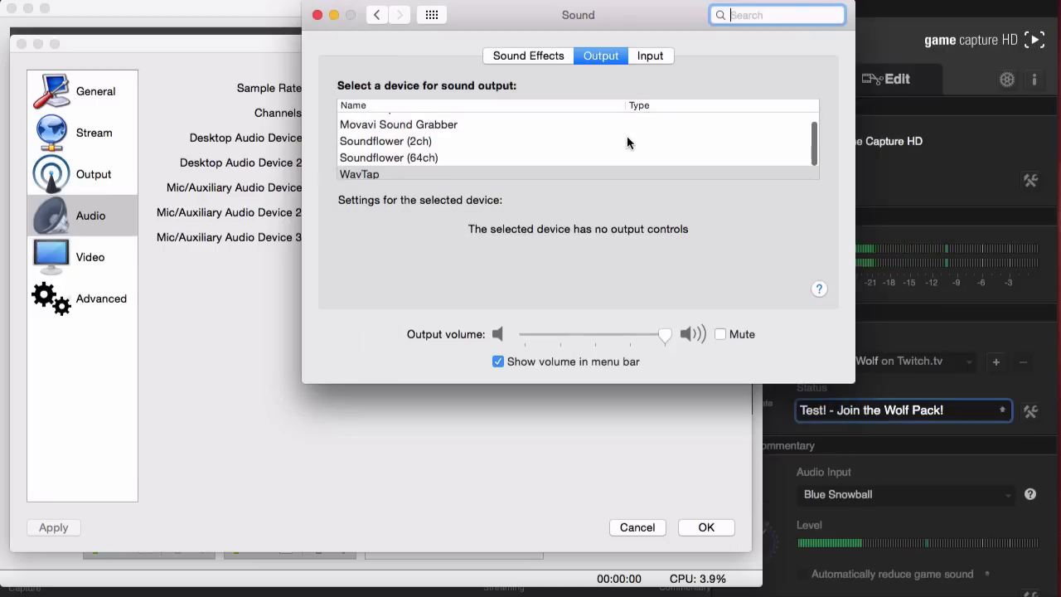
pyautogui.click(579, 153)
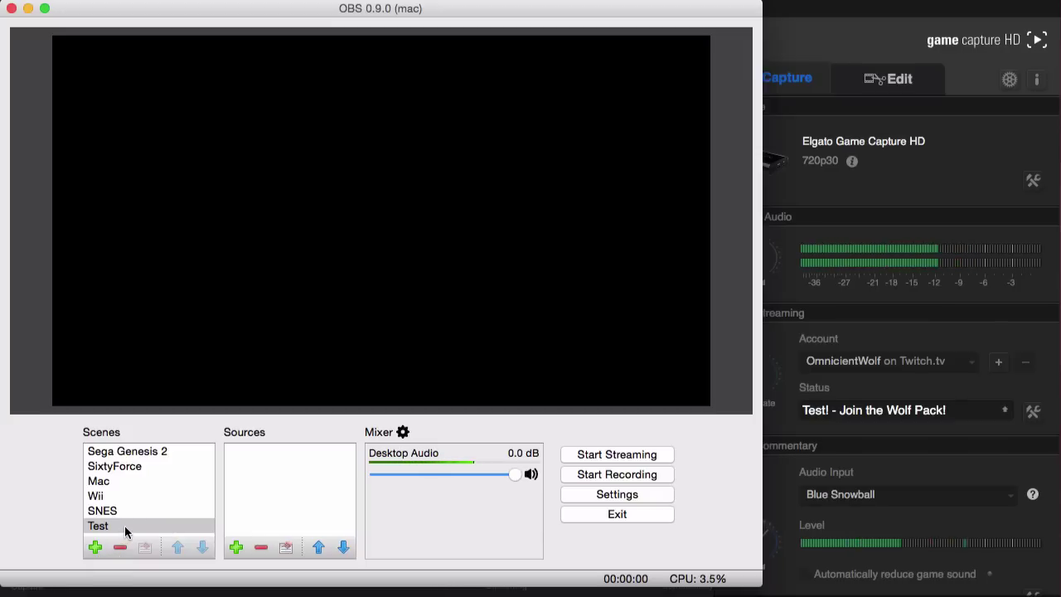
# - Add the existing image source Overlay (NC) to the Test scene
pyautogui.click(237, 548)
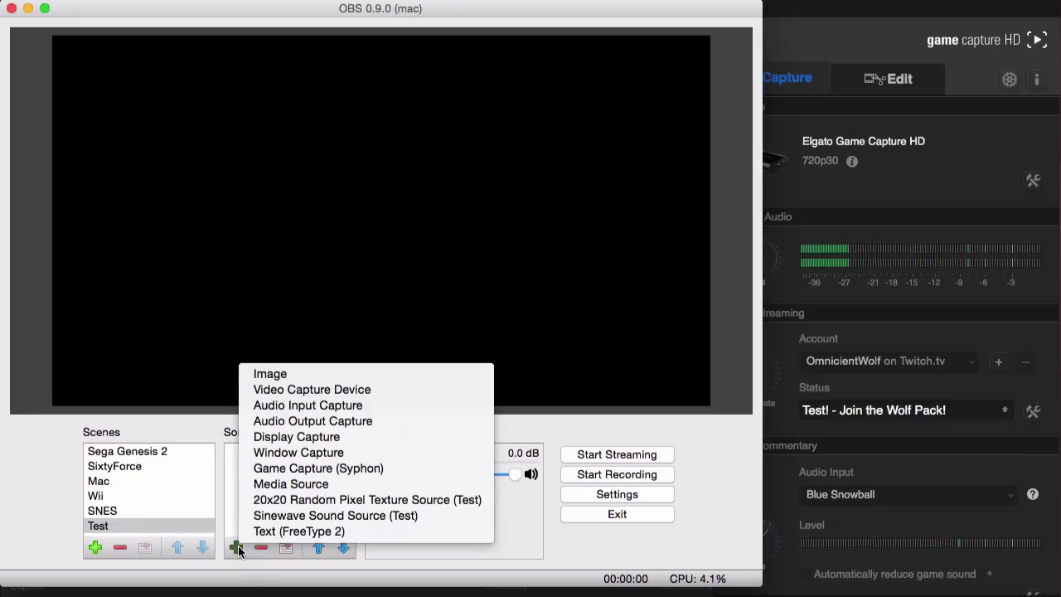
pyautogui.click(270, 376)
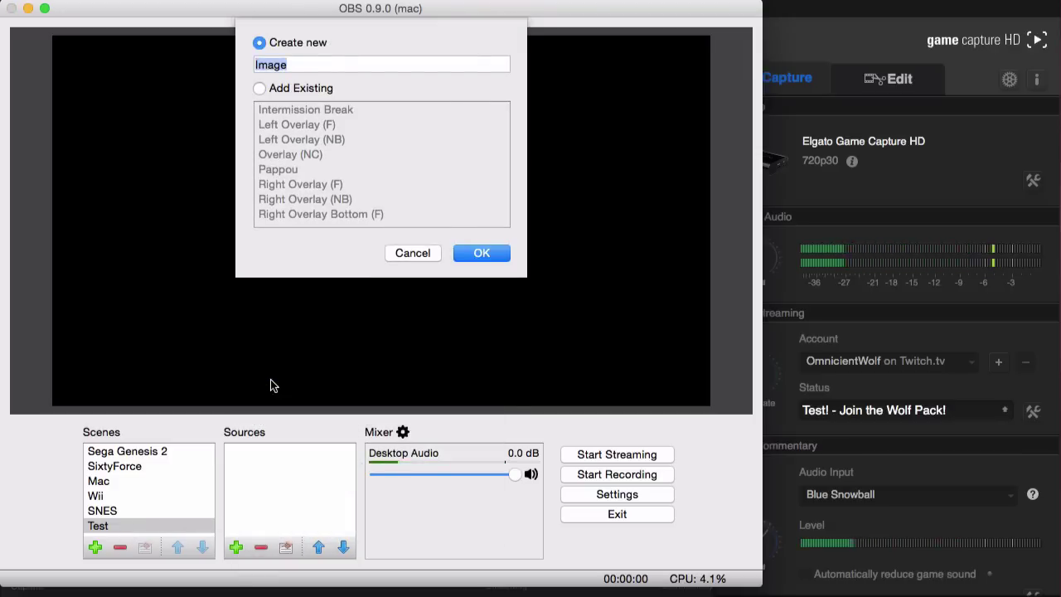
pyautogui.click(260, 88)
pyautogui.click(298, 158)
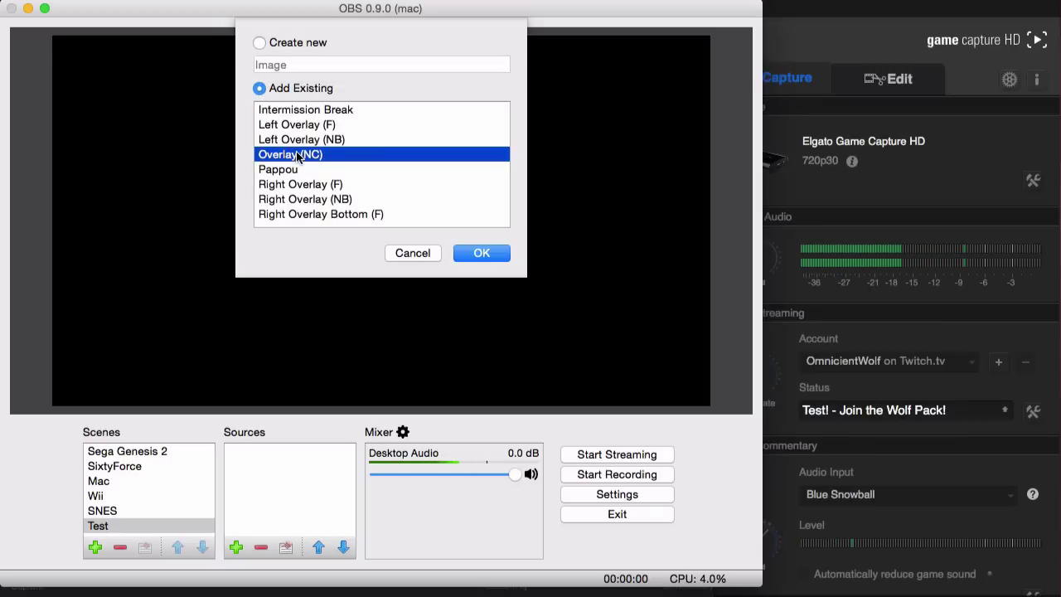
pyautogui.click(463, 250)
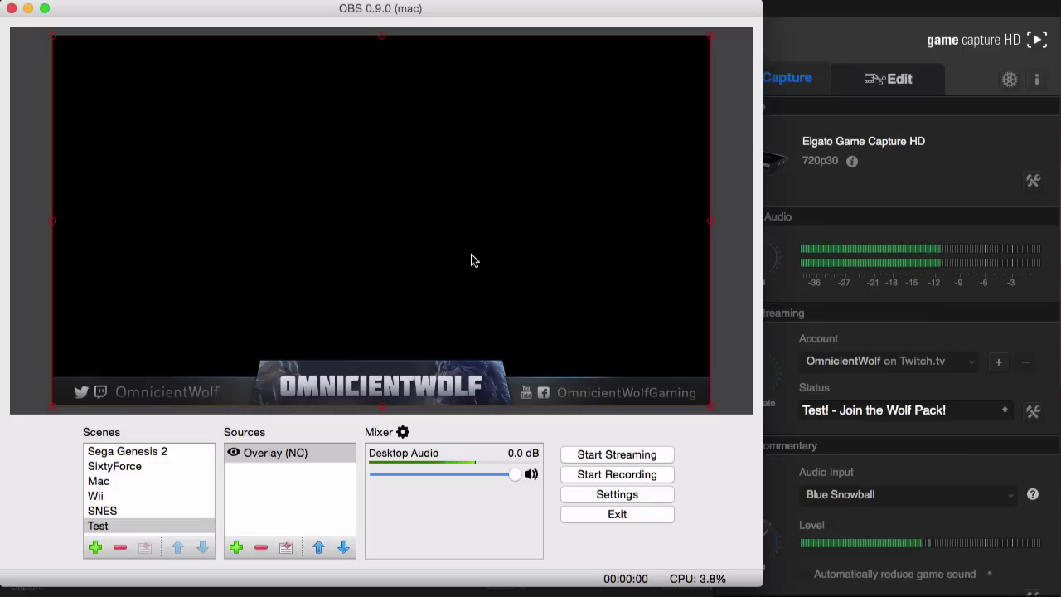
# - Add a window capture source named Elgato 2 for the [Game Capture HD] Game Capture HD window and order it below the overlay
pyautogui.click(236, 547)
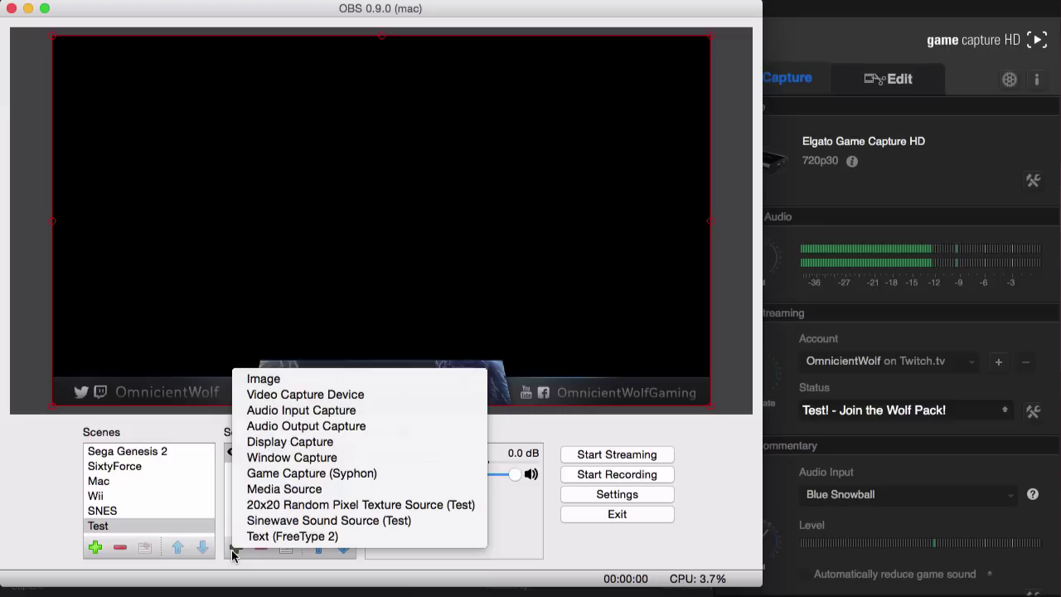
pyautogui.click(271, 465)
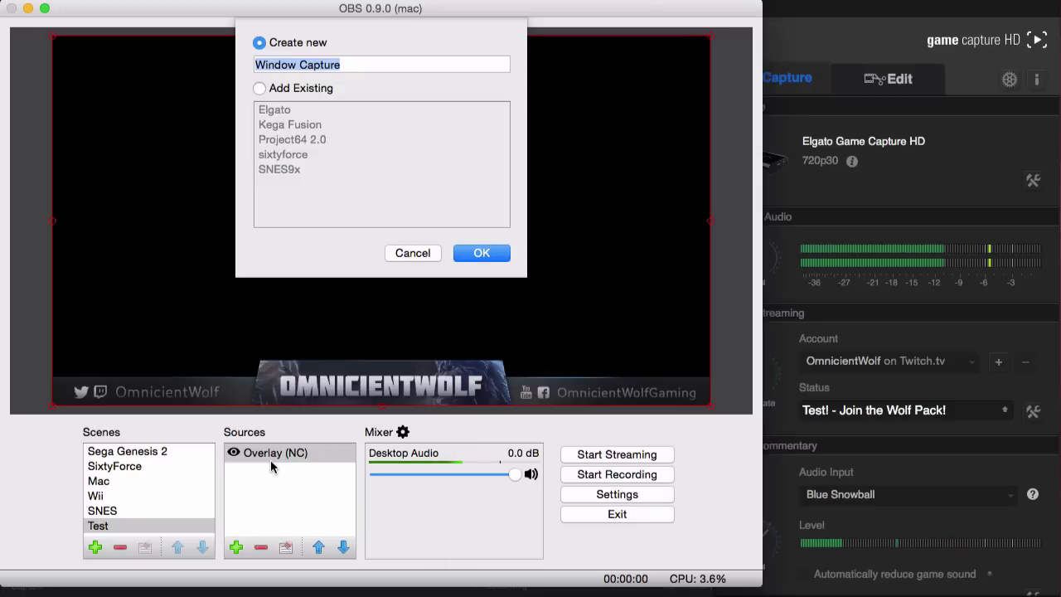
pyautogui.write('Elgato 2')
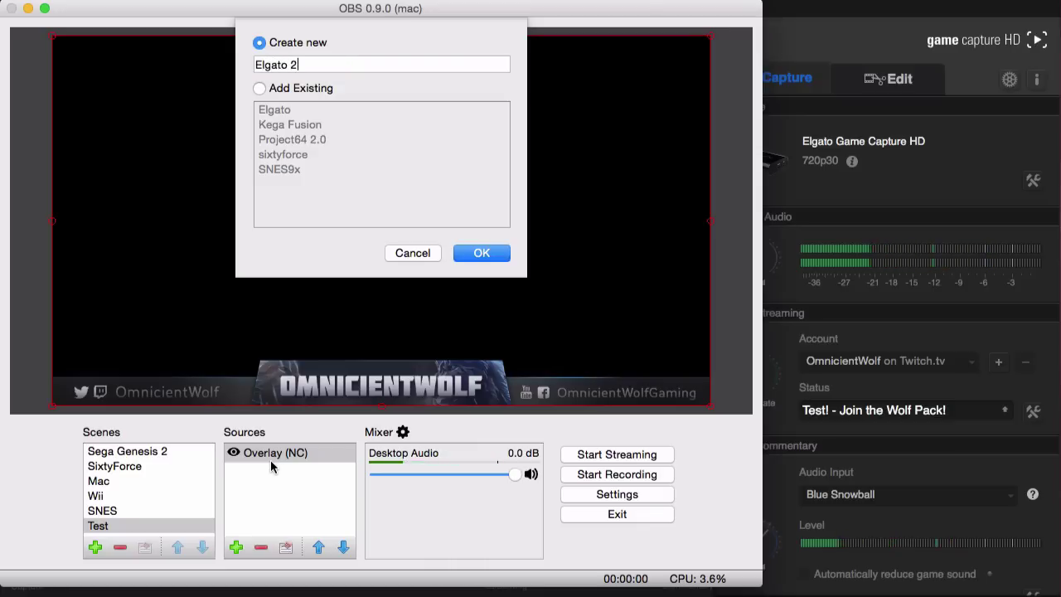
pyautogui.press('Return')
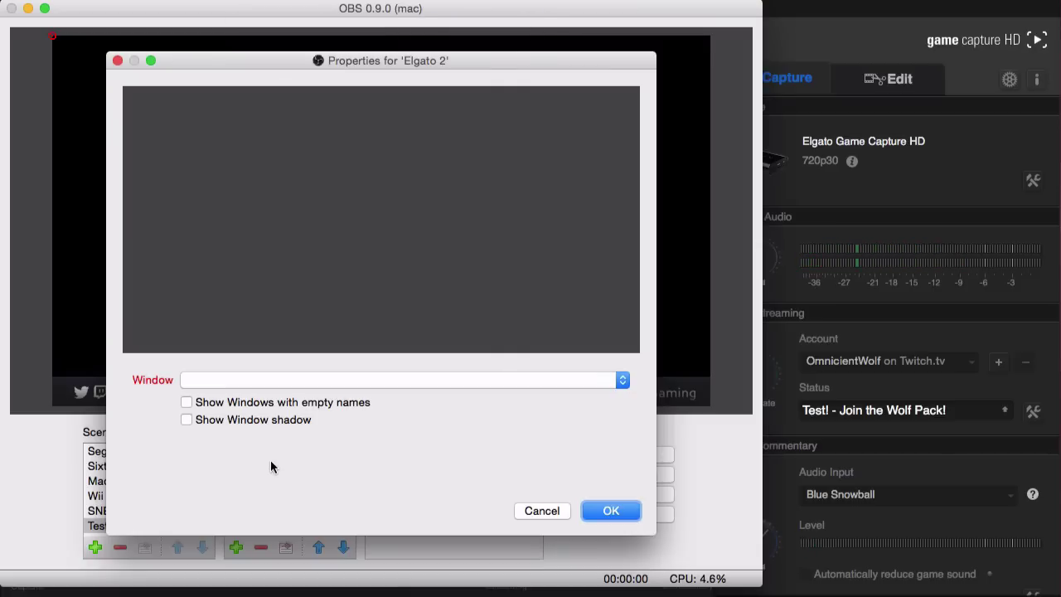
pyautogui.click(297, 378)
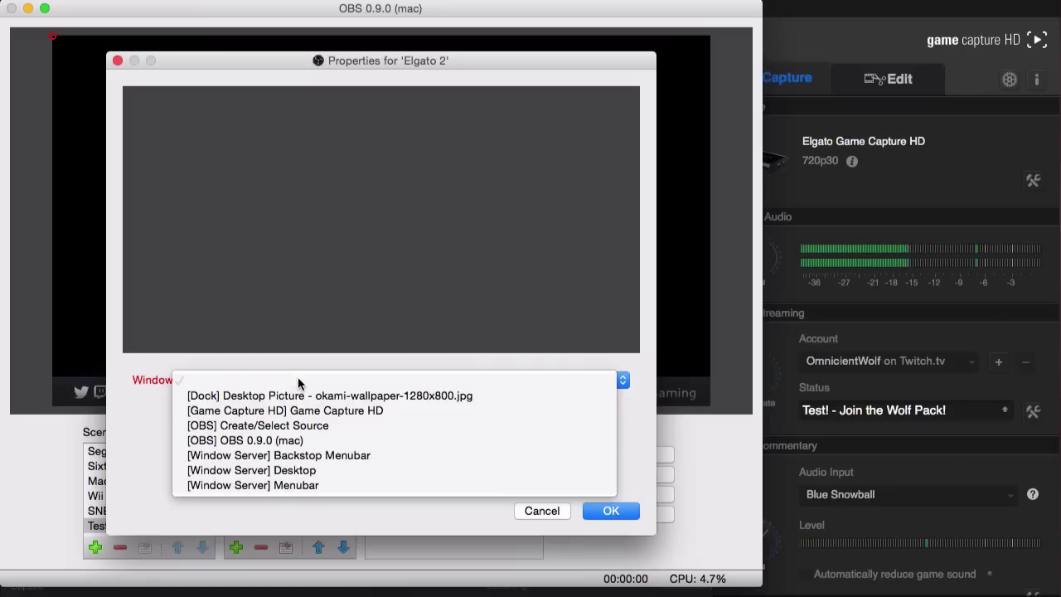
pyautogui.click(292, 410)
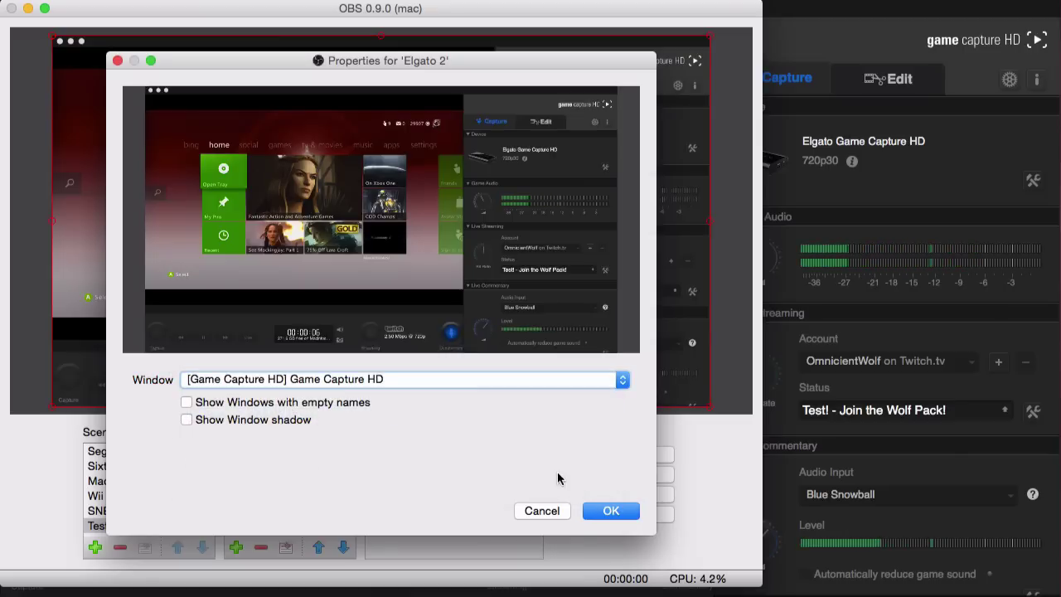
pyautogui.click(611, 510)
pyautogui.click(344, 547)
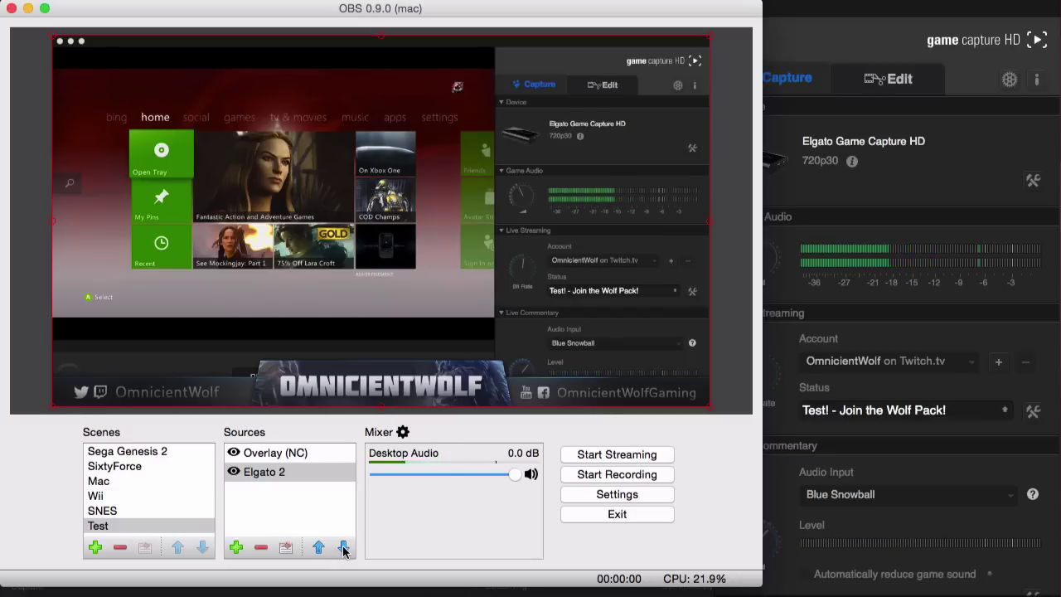
# - Transform the Elgato 2 source to position 0, -99 and size 1902 × 1072 so the game picture fills the canvas
pyautogui.rightClick(277, 479)
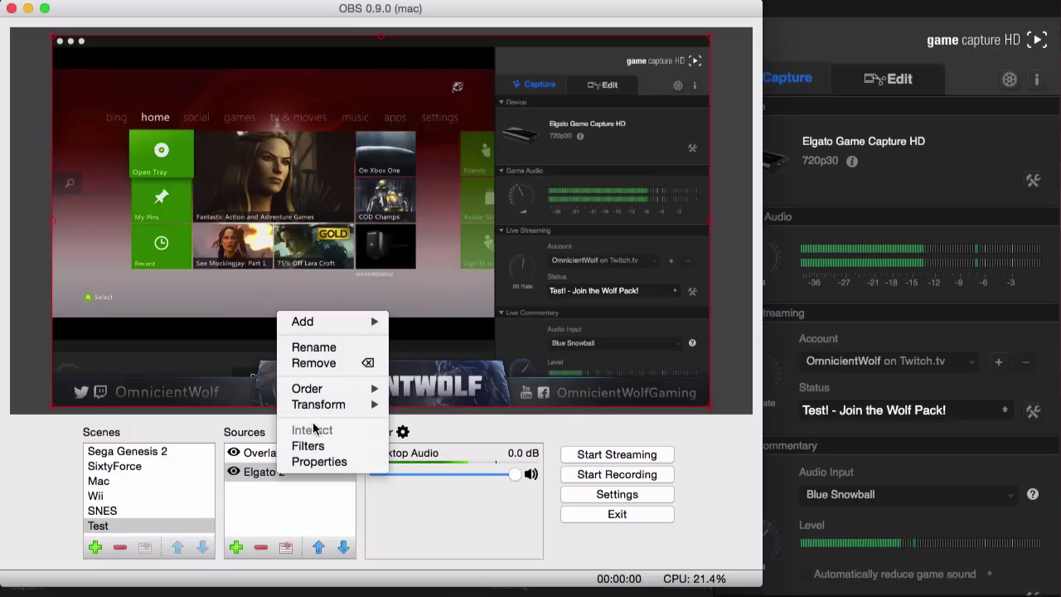
pyautogui.moveTo(332, 404)
pyautogui.click(421, 405)
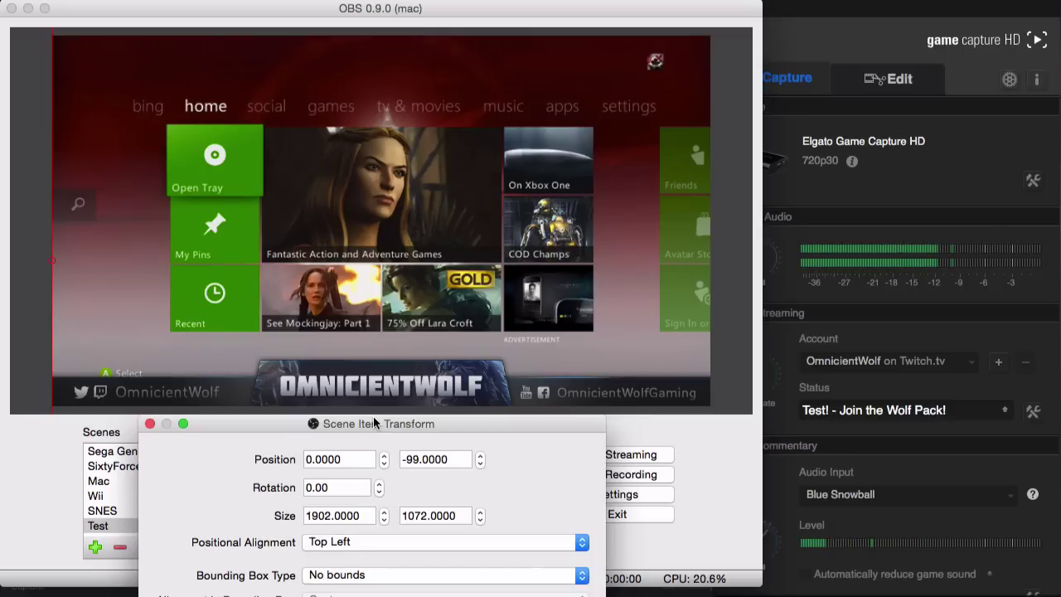
pyautogui.press('Return')
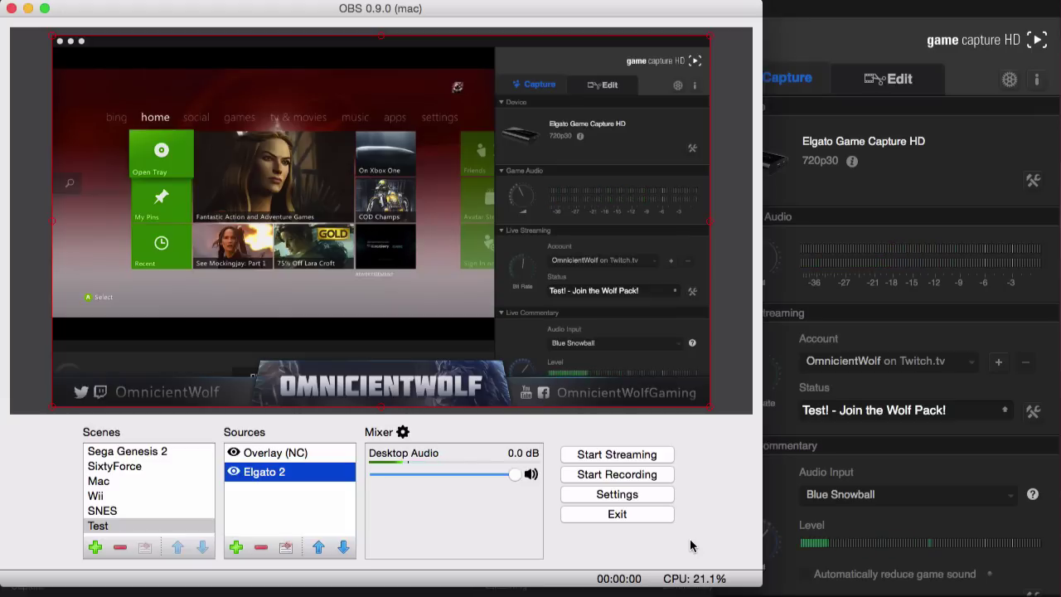
# - Open Mission Control, add a second desktop and return to Desktop 1
pyautogui.press('super+space')
pyautogui.write('m')
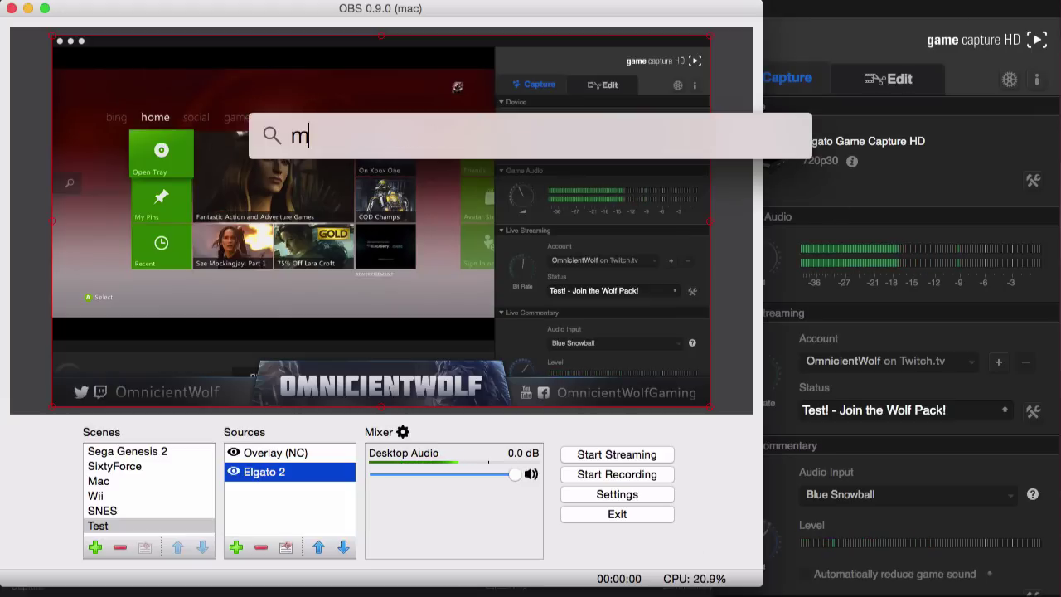
pyautogui.write('ission cont')
pyautogui.press('Return')
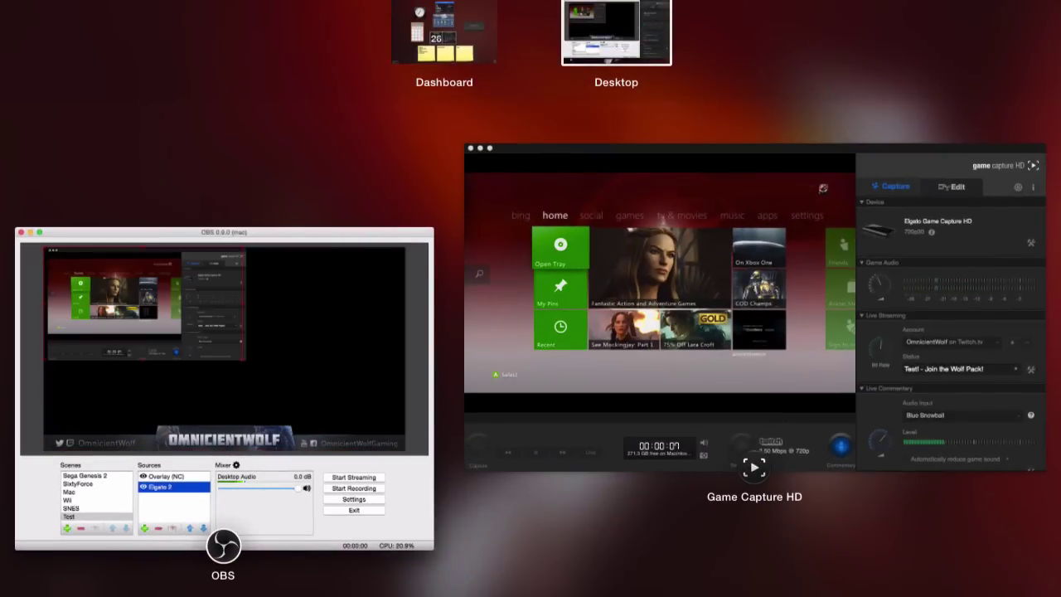
pyautogui.click(1043, 39)
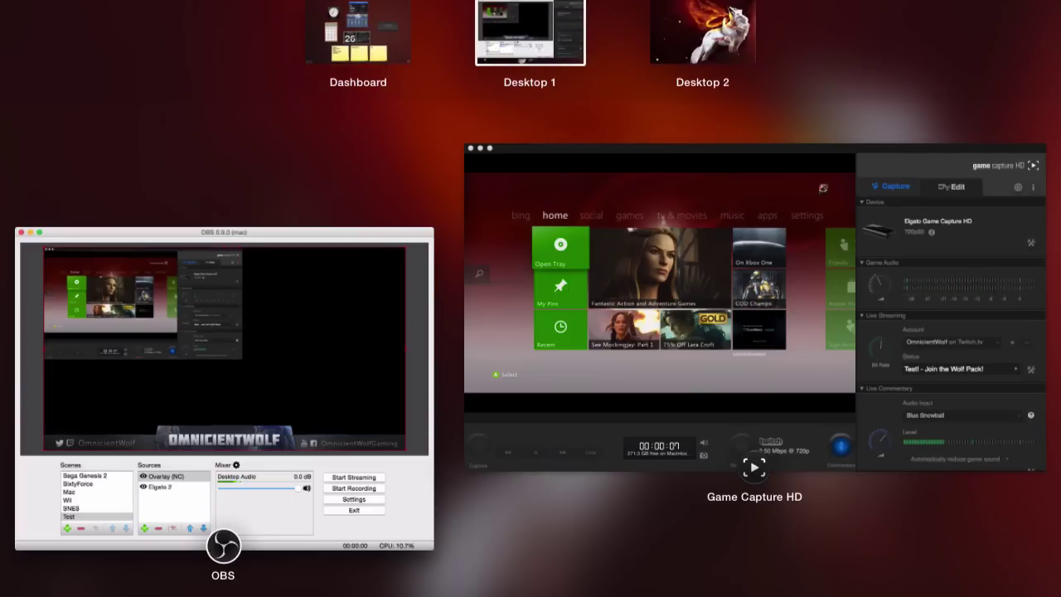
pyautogui.click(566, 39)
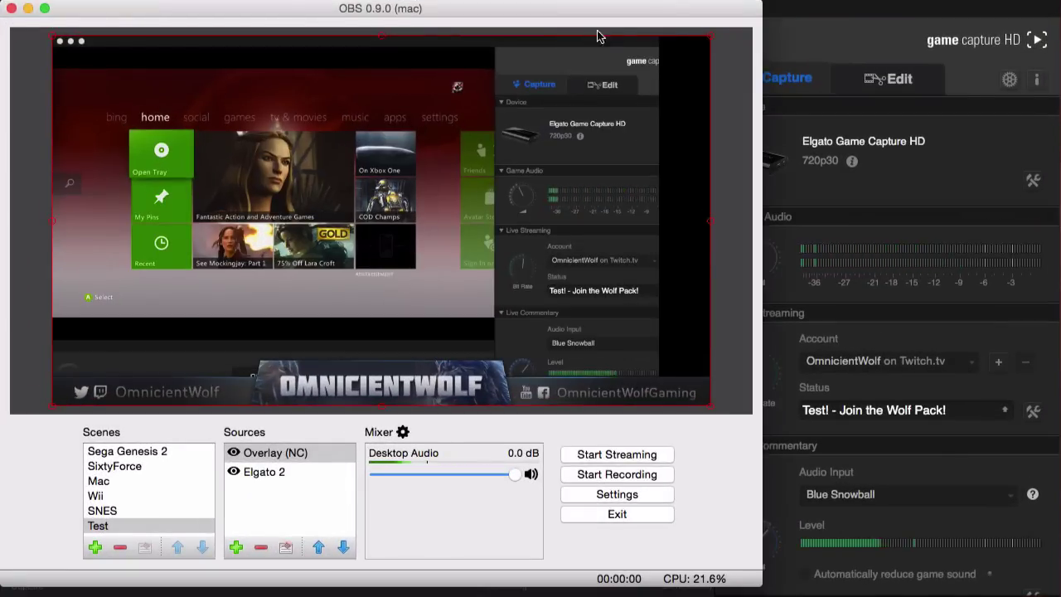
# - Bring Game Capture HD forward, make its window full screen, and switch back to OBS
pyautogui.click(819, 21)
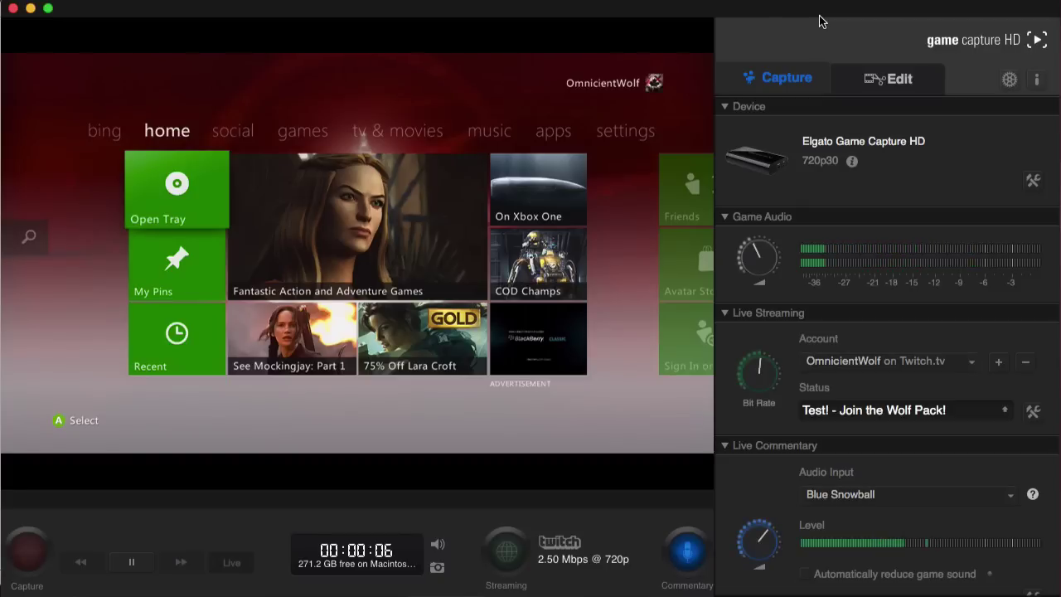
pyautogui.moveTo(819, 21)
pyautogui.mouseDown()
pyautogui.moveTo(1059, 17)
pyautogui.moveTo(819, 3)
pyautogui.mouseUp()
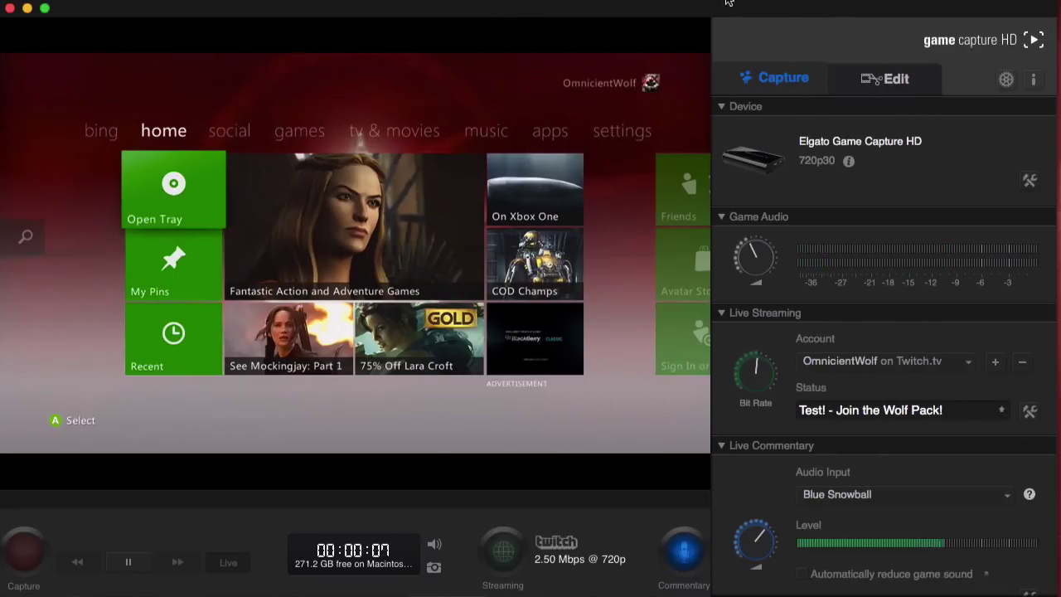
pyautogui.click(43, 10)
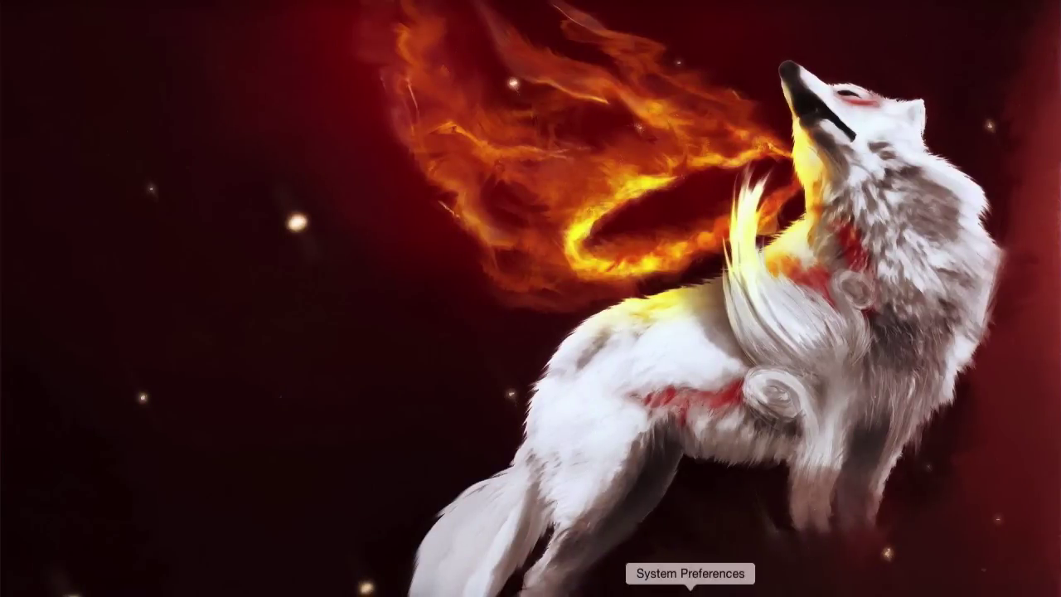
pyautogui.click(765, 588)
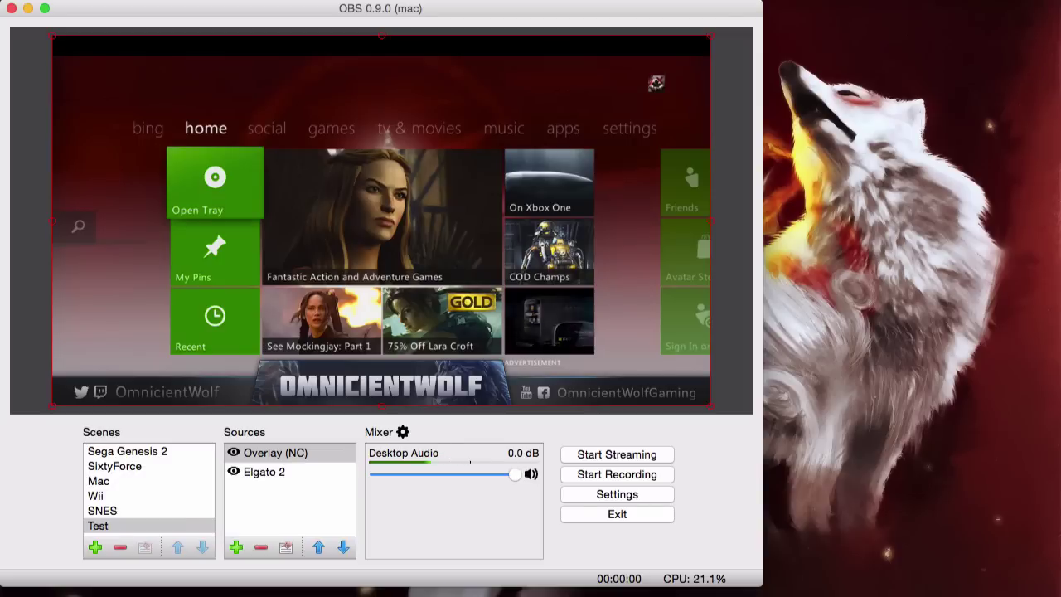
# - Open the transform settings of the Elgato 2 source for editing
pyautogui.rightClick(261, 473)
pyautogui.moveTo(299, 569)
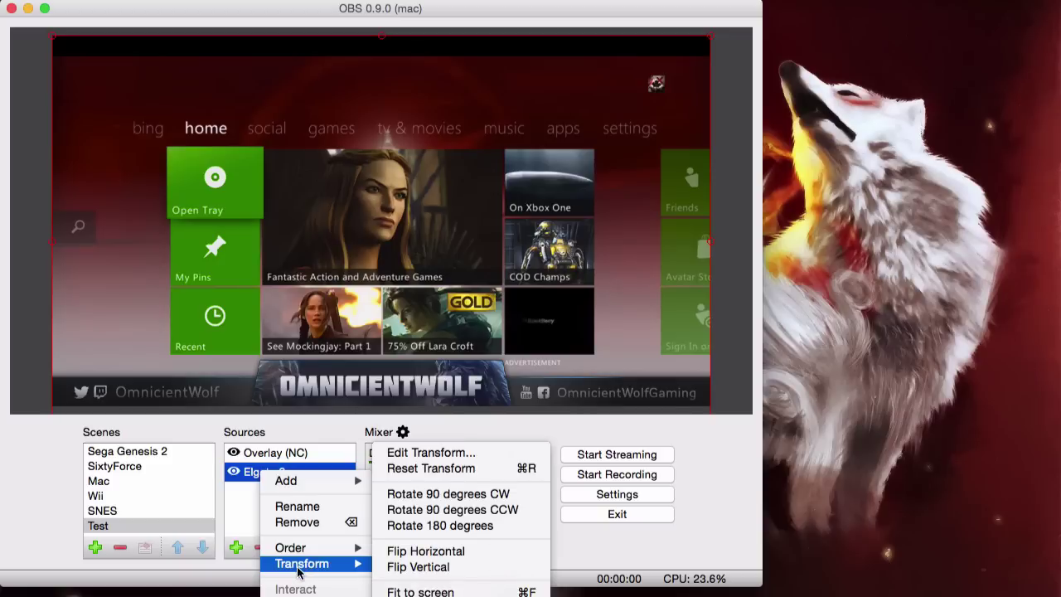
pyautogui.click(425, 453)
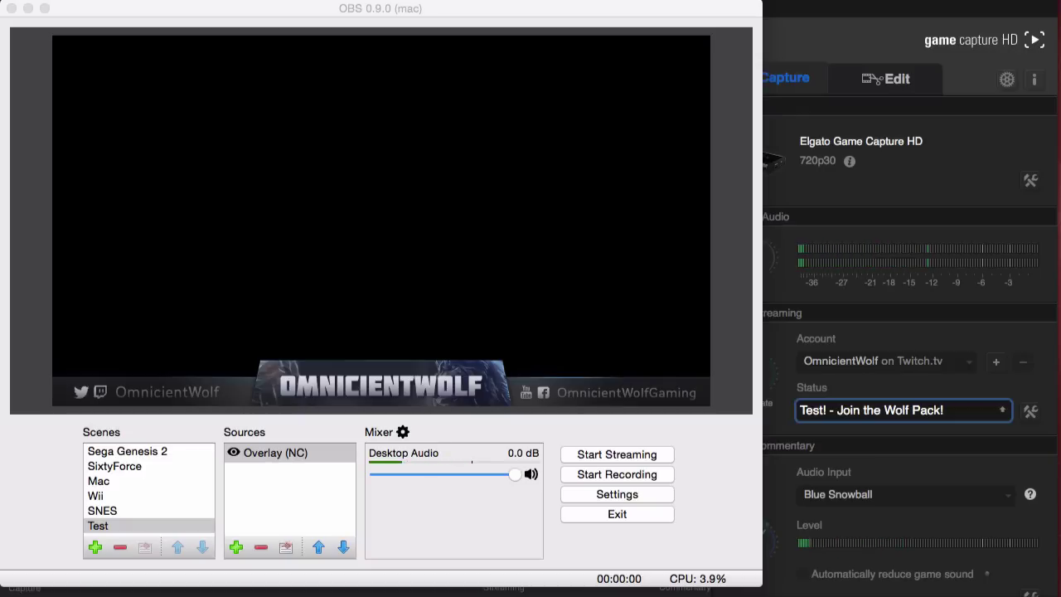
# - Add a new Display Capture source named "Elgato 2" to the Test scene, keeping display 0 and no crop
pyautogui.click(236, 548)
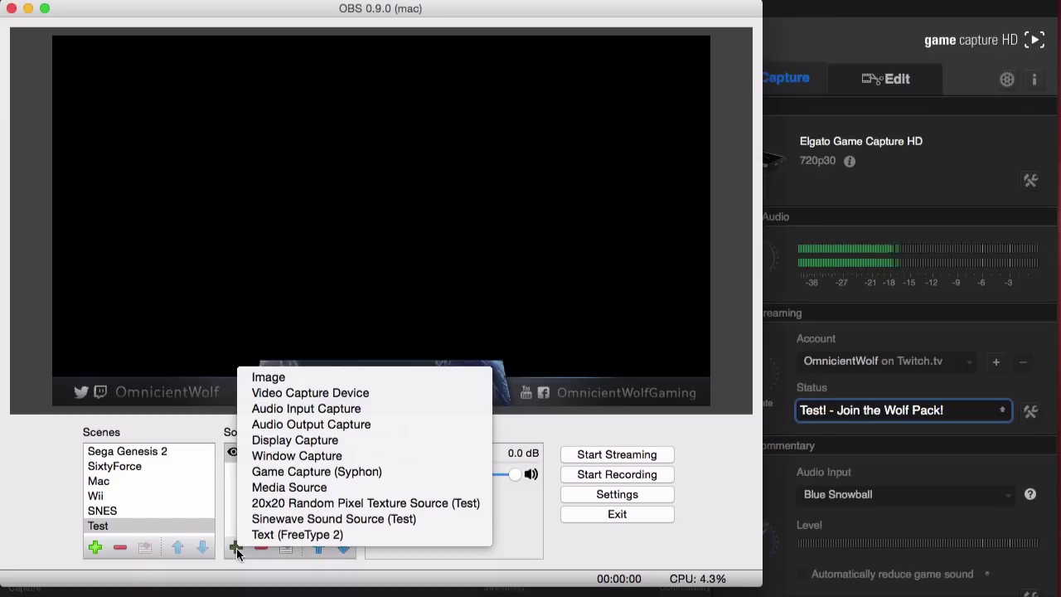
pyautogui.click(282, 440)
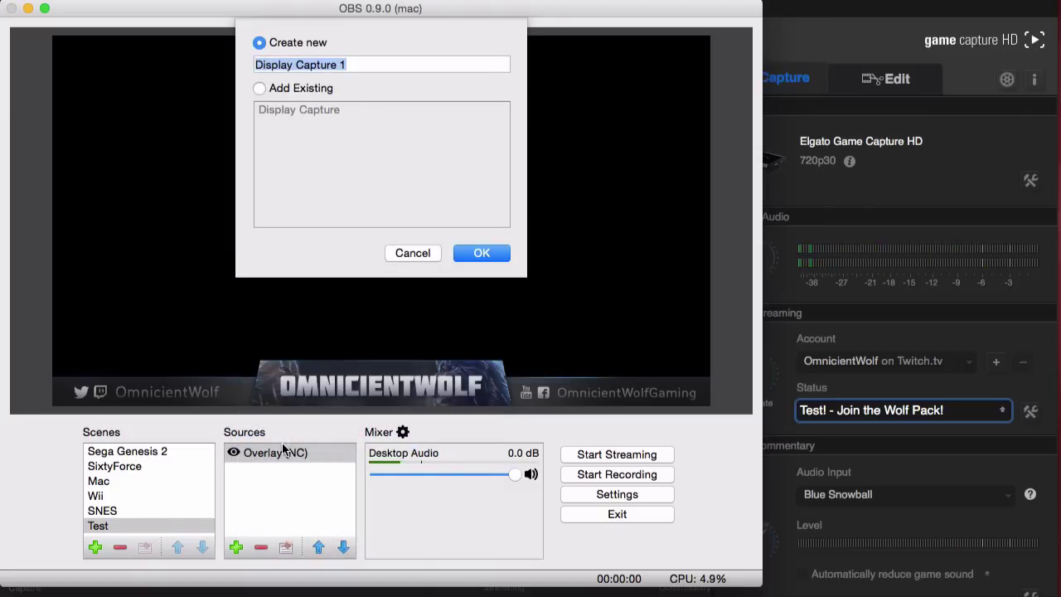
pyautogui.write('Elgato 2')
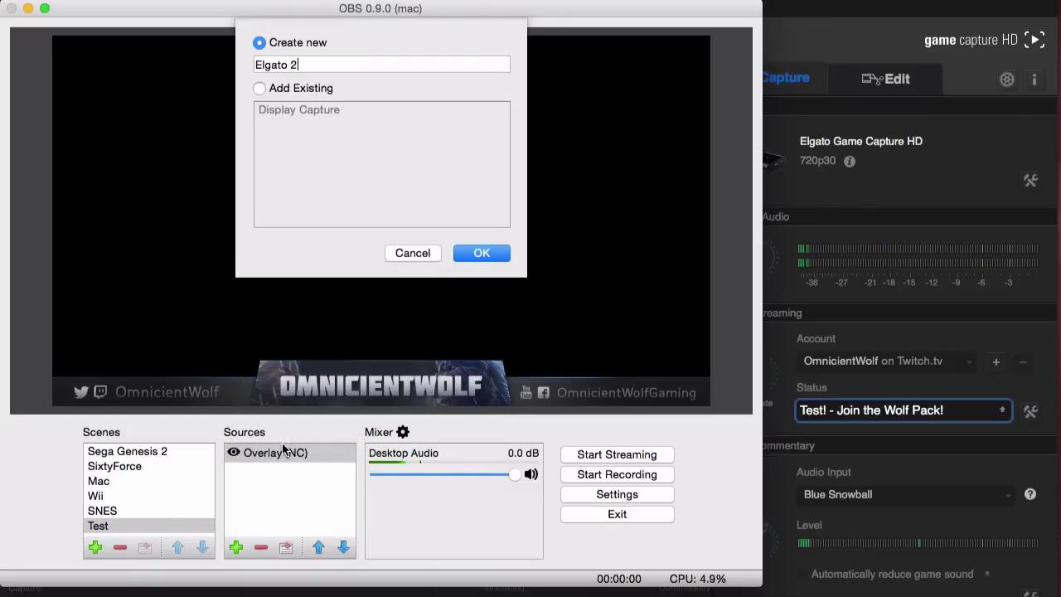
pyautogui.press('Return')
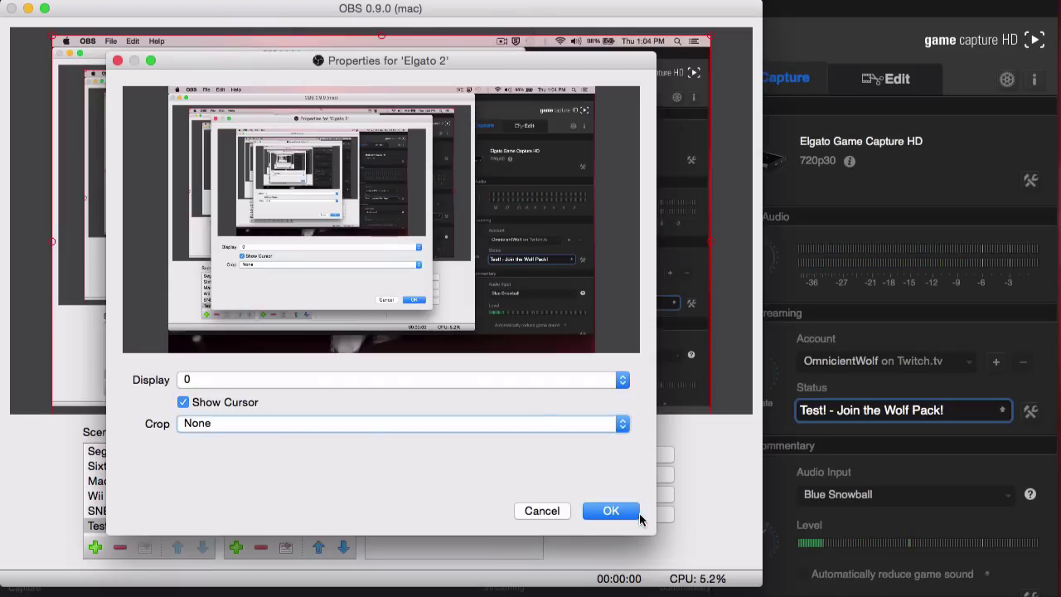
pyautogui.click(636, 515)
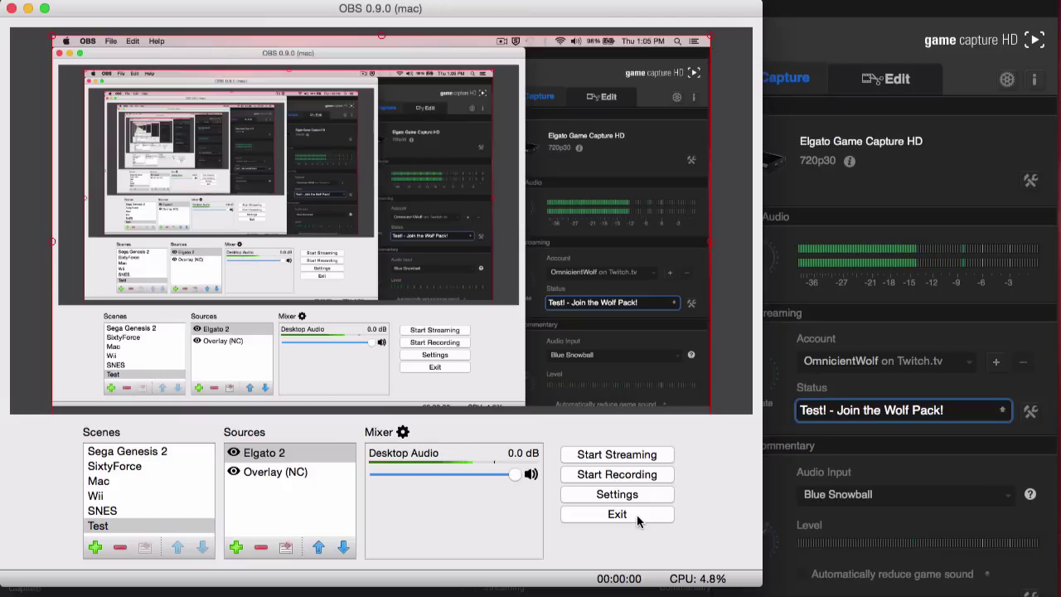
# - Move the OBS window aside to uncover the game picture in Game Capture HD, and open the Elgato 2 source's transform settings
pyautogui.moveTo(102, 14); pyautogui.dragTo(104, 13)
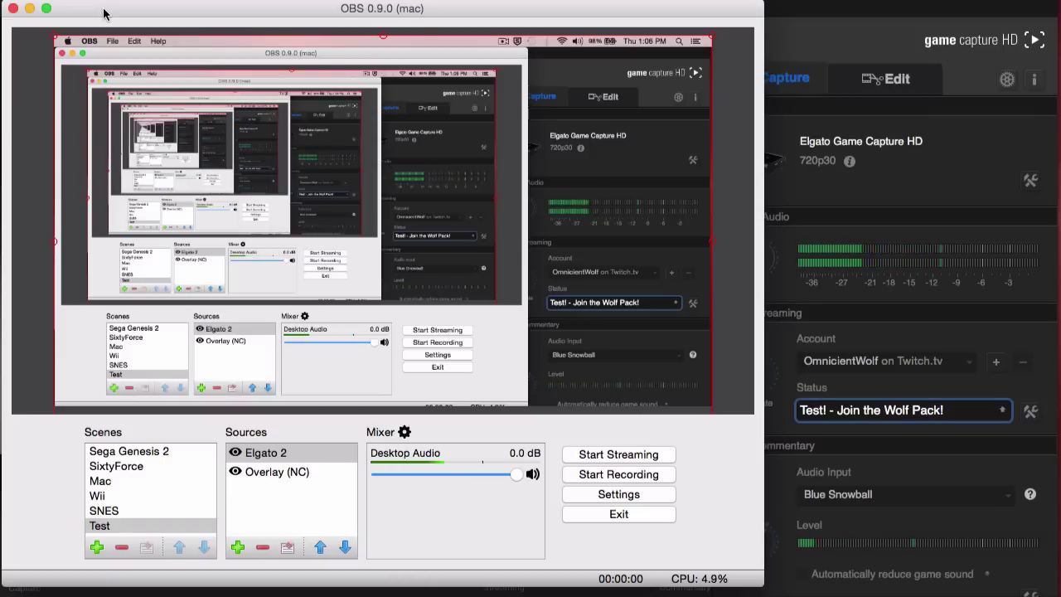
pyautogui.moveTo(104, 13); pyautogui.dragTo(733, 10)
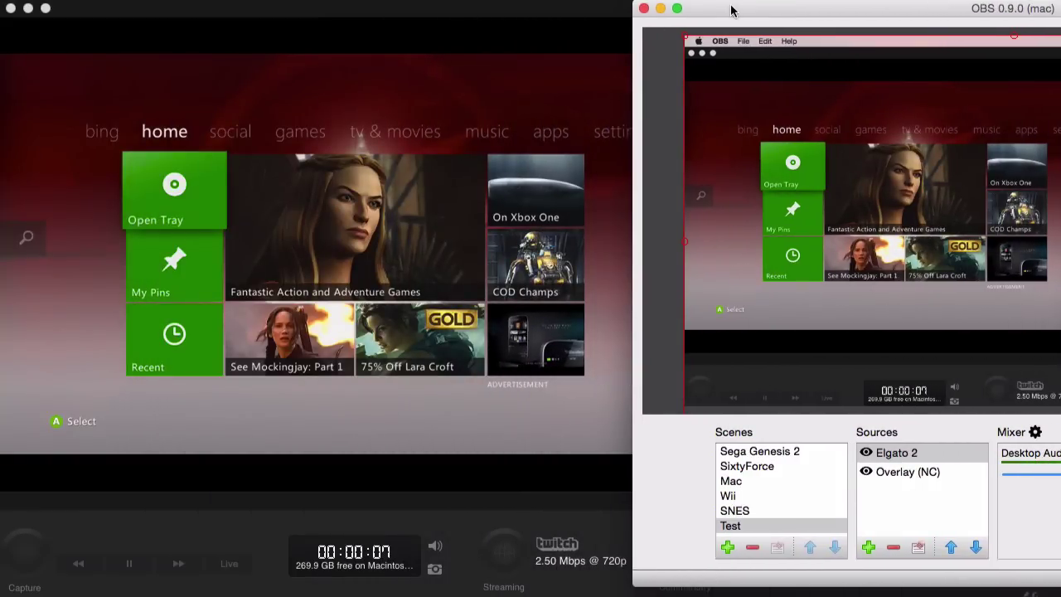
pyautogui.rightClick(889, 455)
pyautogui.moveTo(916, 551)
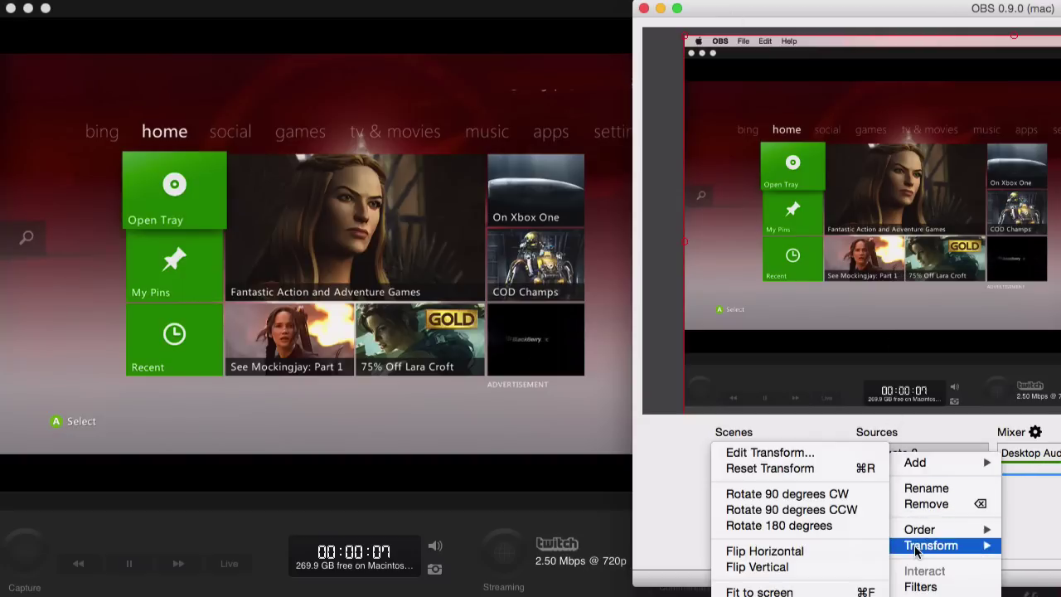
pyautogui.click(769, 452)
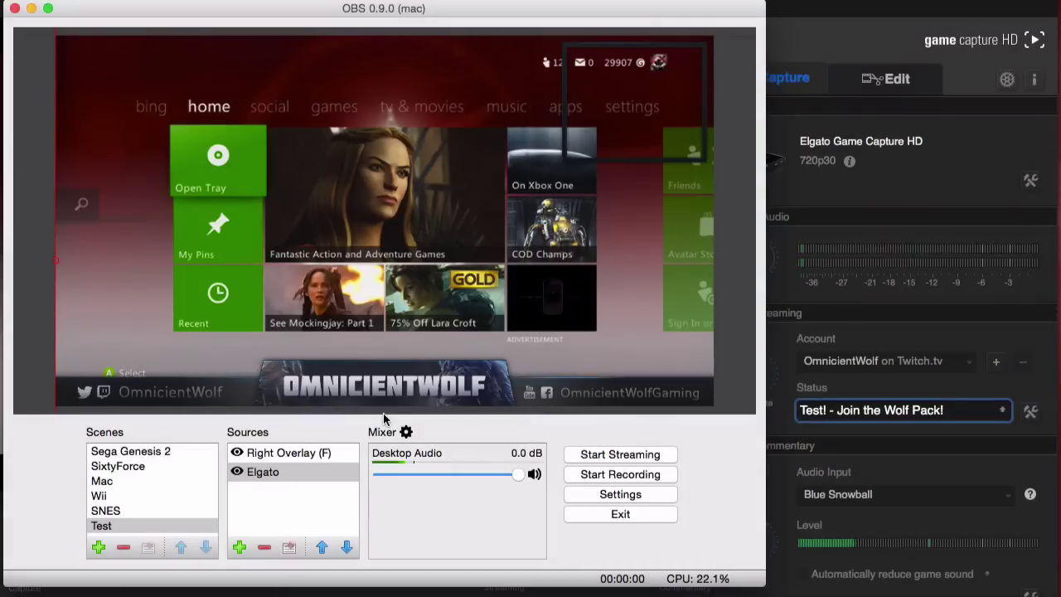
# - Add the existing Webcam video capture device to the Test scene's sources
pyautogui.click(240, 547)
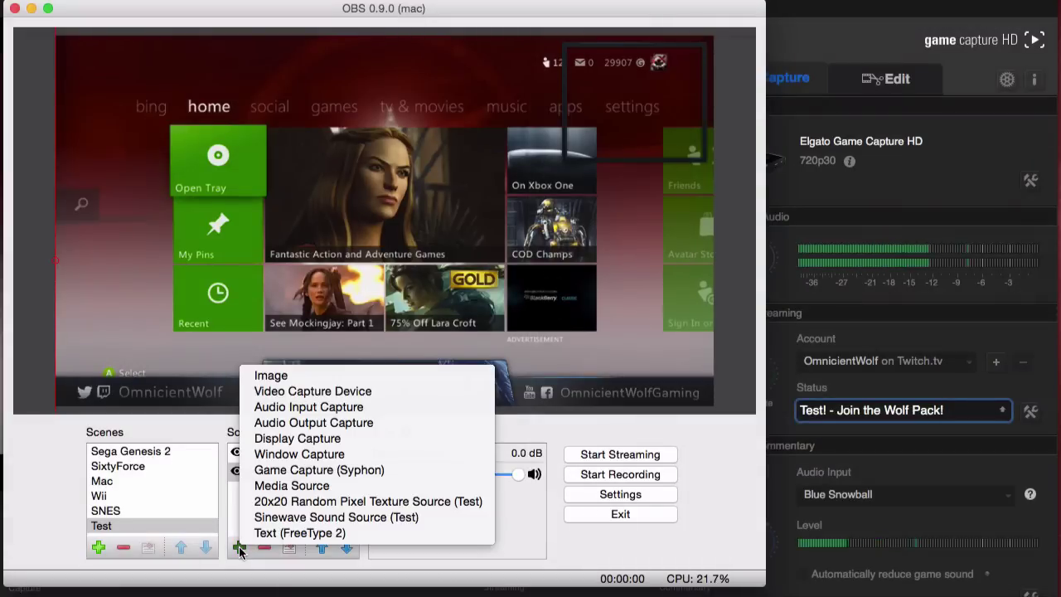
pyautogui.click(314, 391)
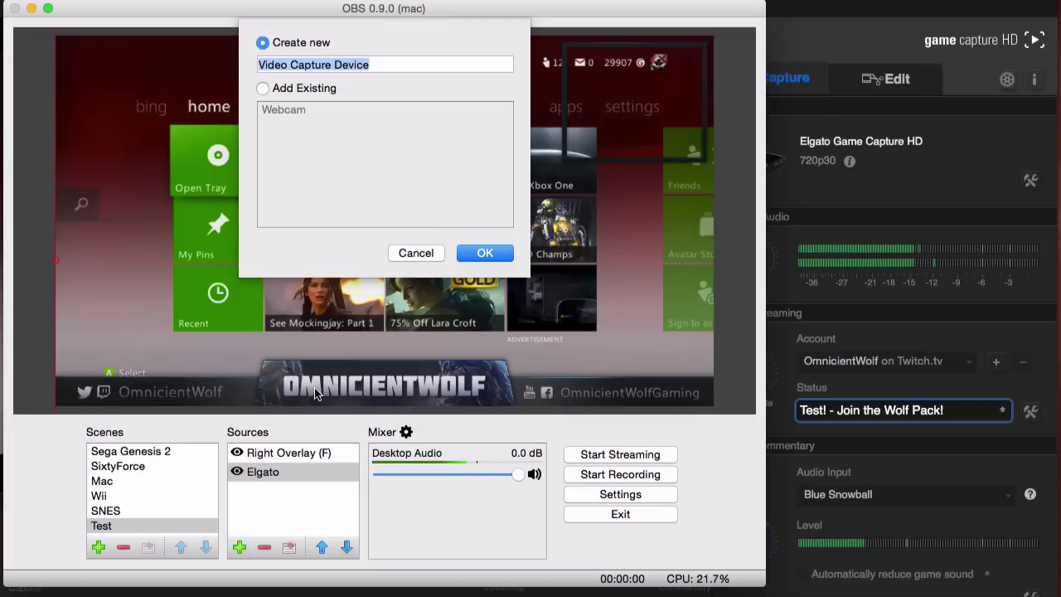
pyautogui.click(262, 88)
pyautogui.click(327, 109)
pyautogui.click(484, 253)
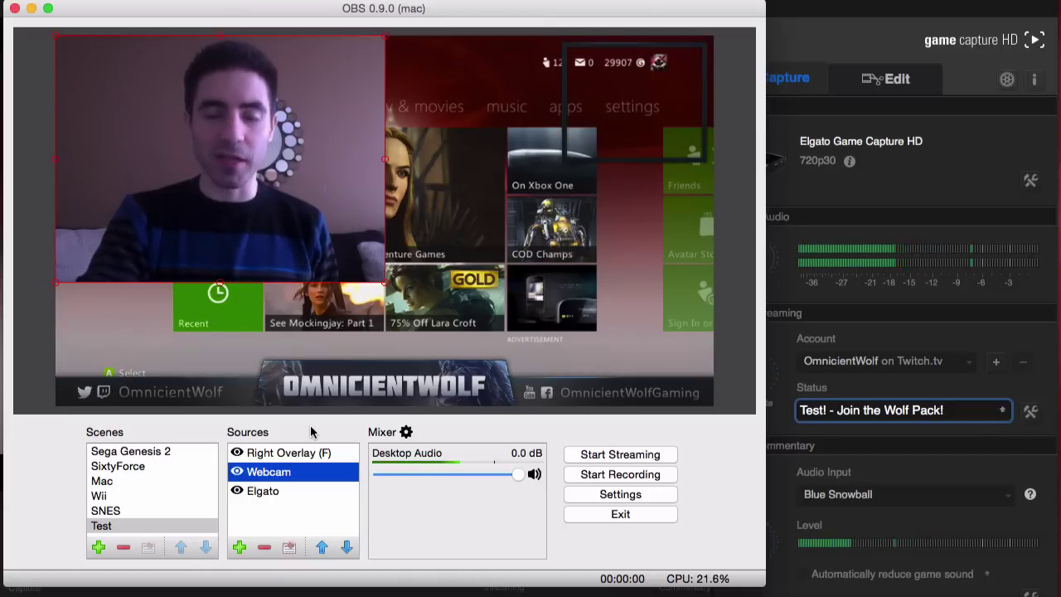
# - Move the webcam picture over the overlay's webcam frame, at about position 618, 19, and open its transform settings
pyautogui.click(261, 207)
pyautogui.moveTo(261, 211); pyautogui.dragTo(579, 220)
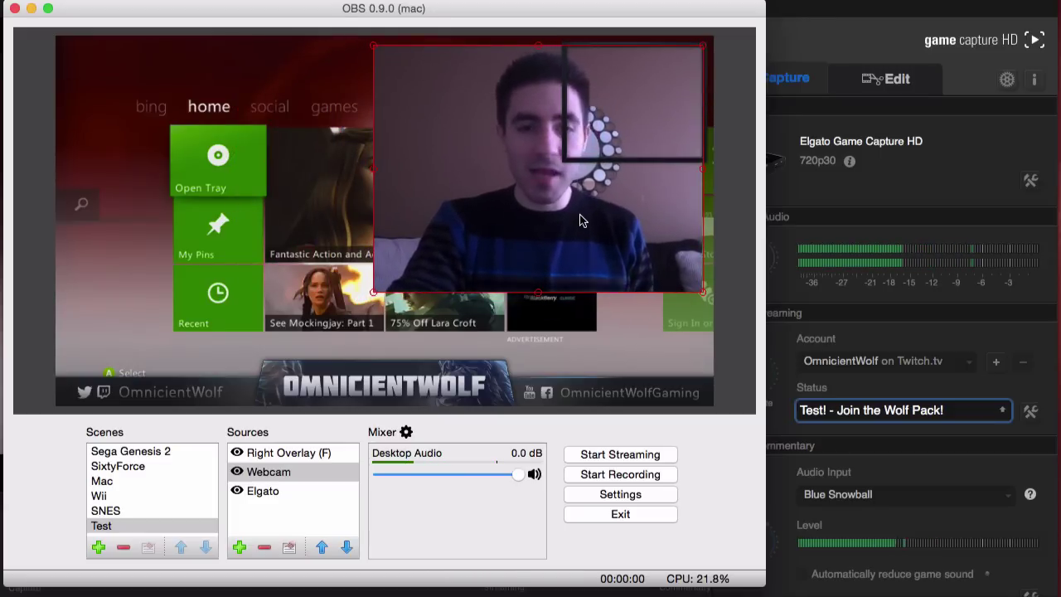
pyautogui.rightClick(278, 477)
pyautogui.moveTo(323, 411)
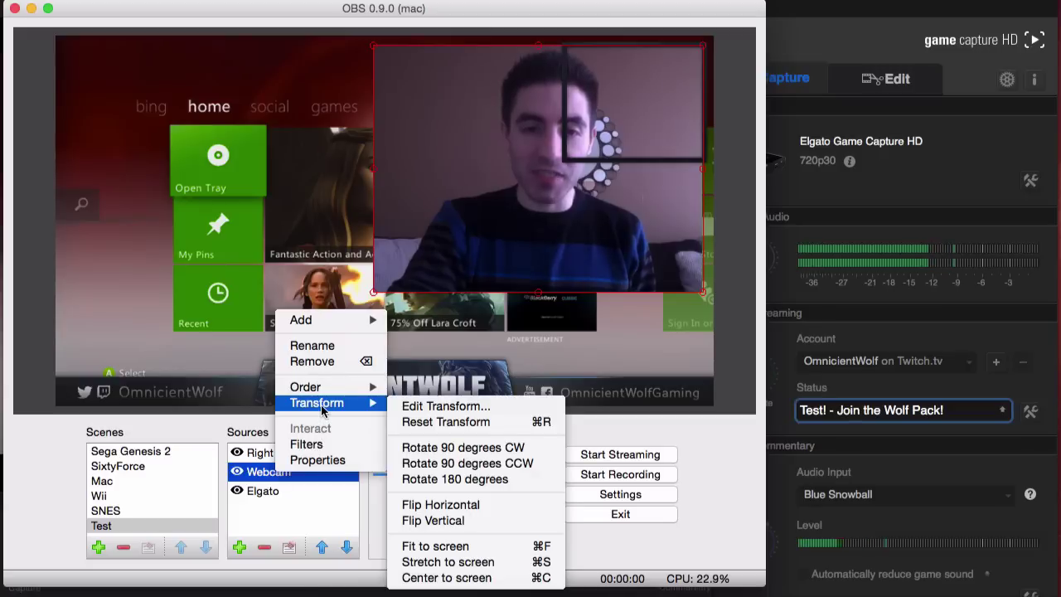
pyautogui.click(410, 403)
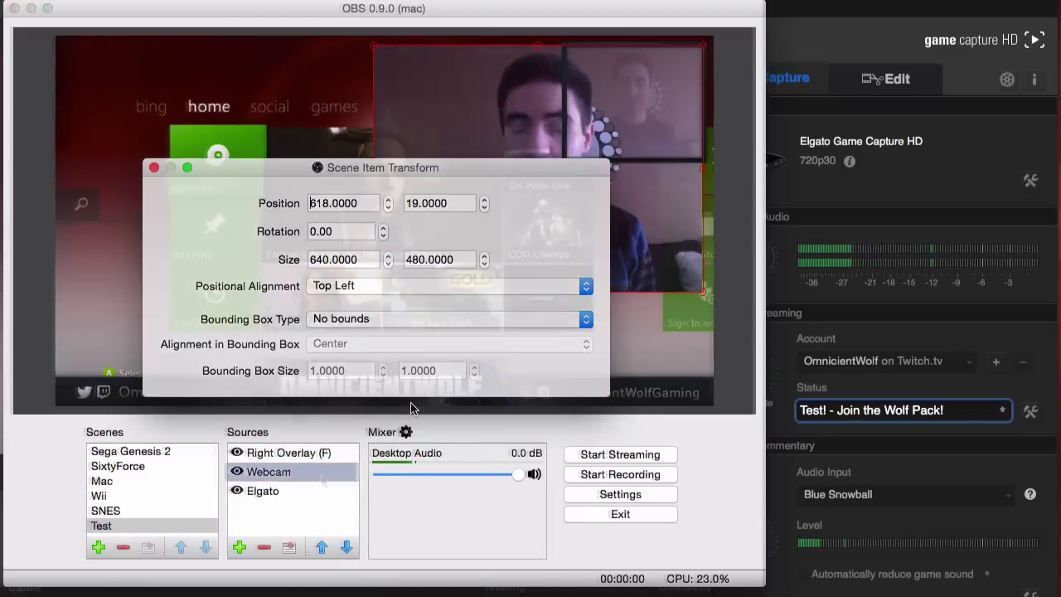
# - Set the delay of the Webcam source's Video Delay (Async) filter to 1500 milliseconds and close the filters
pyautogui.click(322, 479)
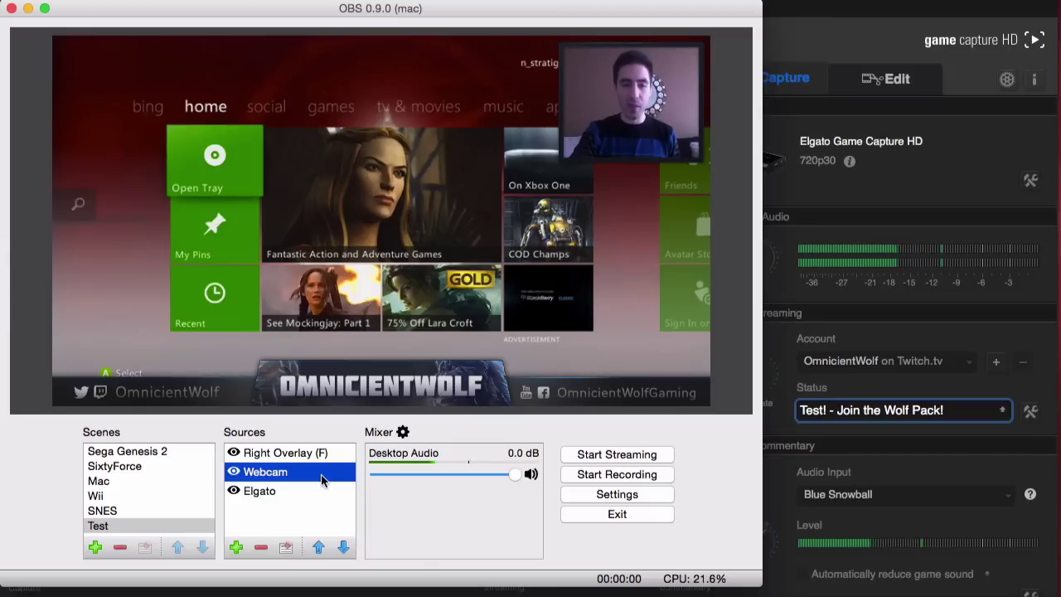
pyautogui.rightClick(322, 481)
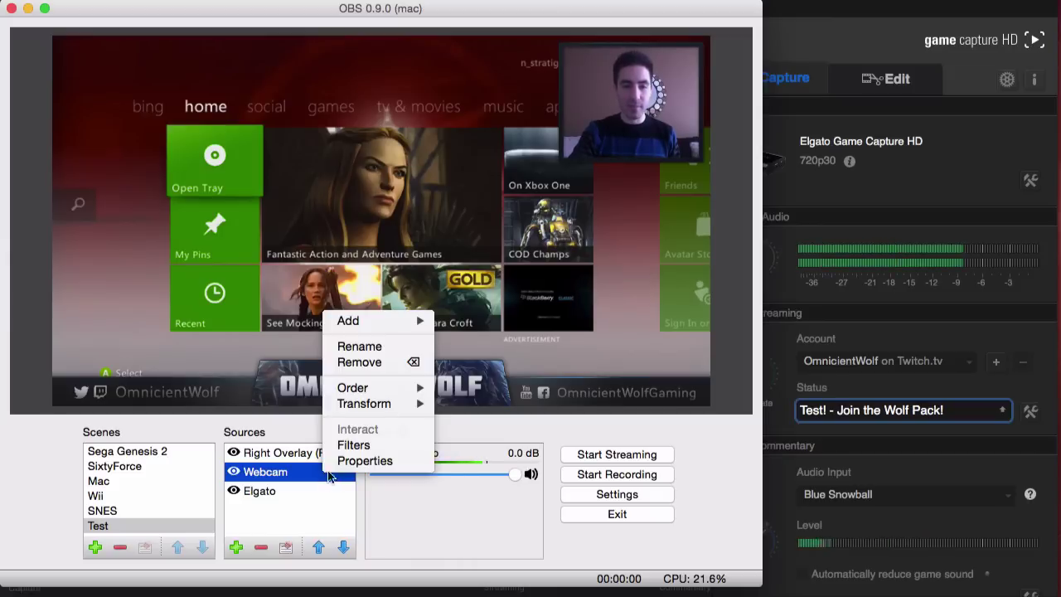
pyautogui.click(355, 446)
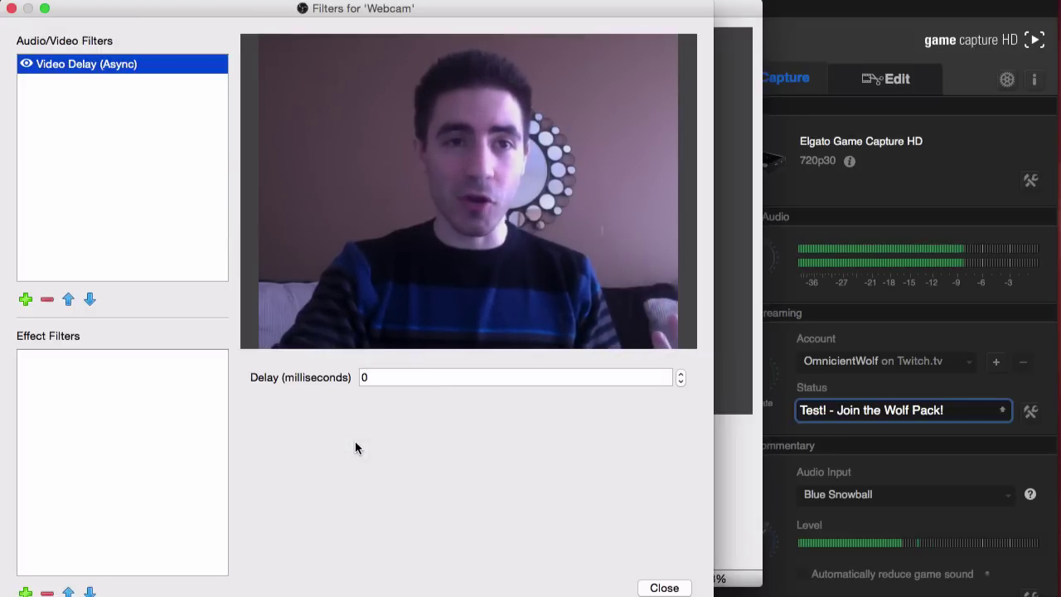
pyautogui.click(25, 303)
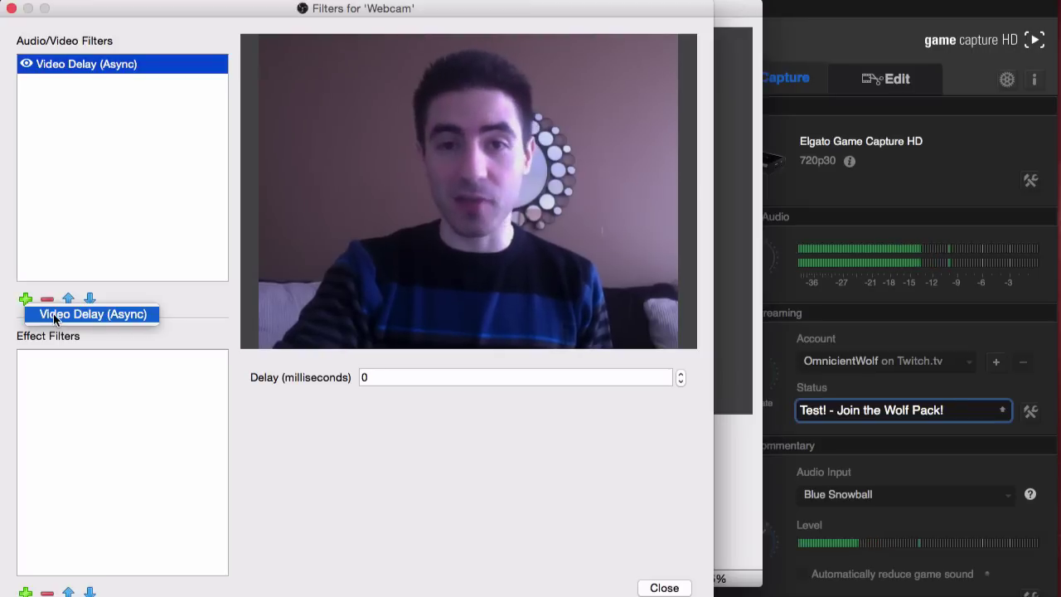
pyautogui.click(53, 313)
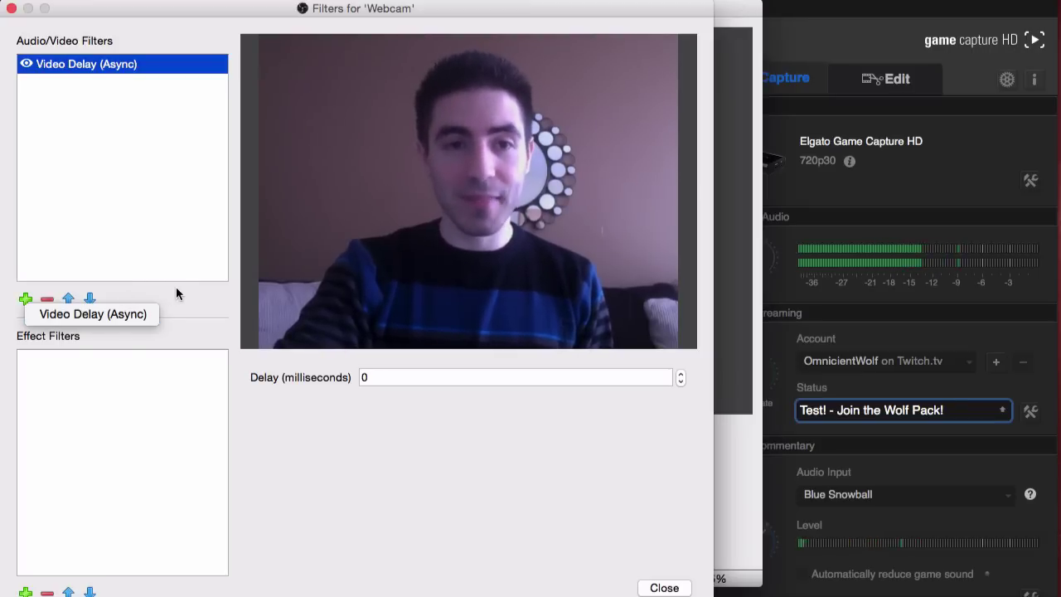
pyautogui.click(391, 377)
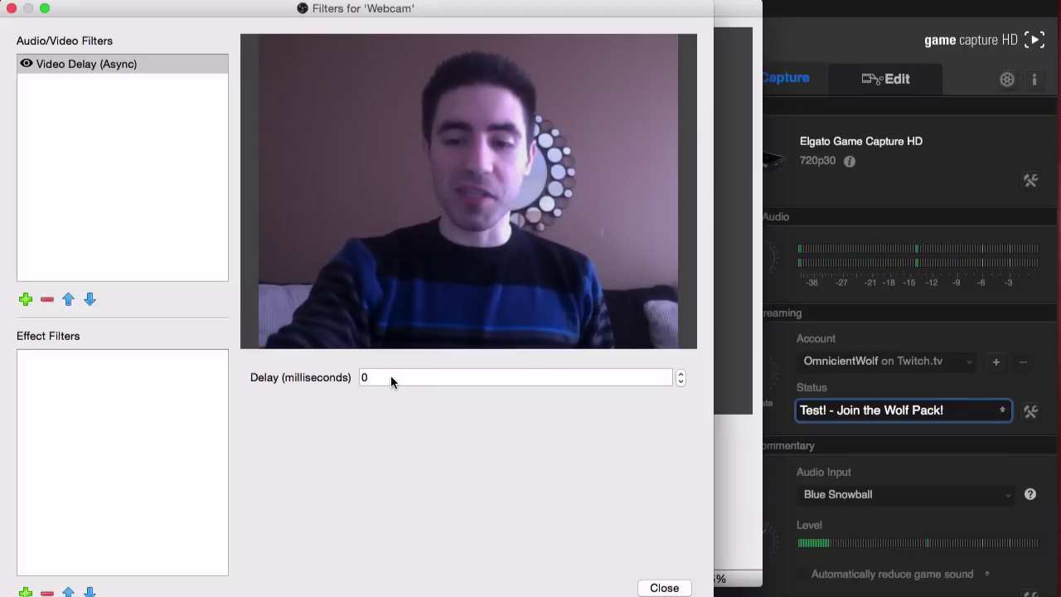
pyautogui.press('BackSpace')
pyautogui.write('1500')
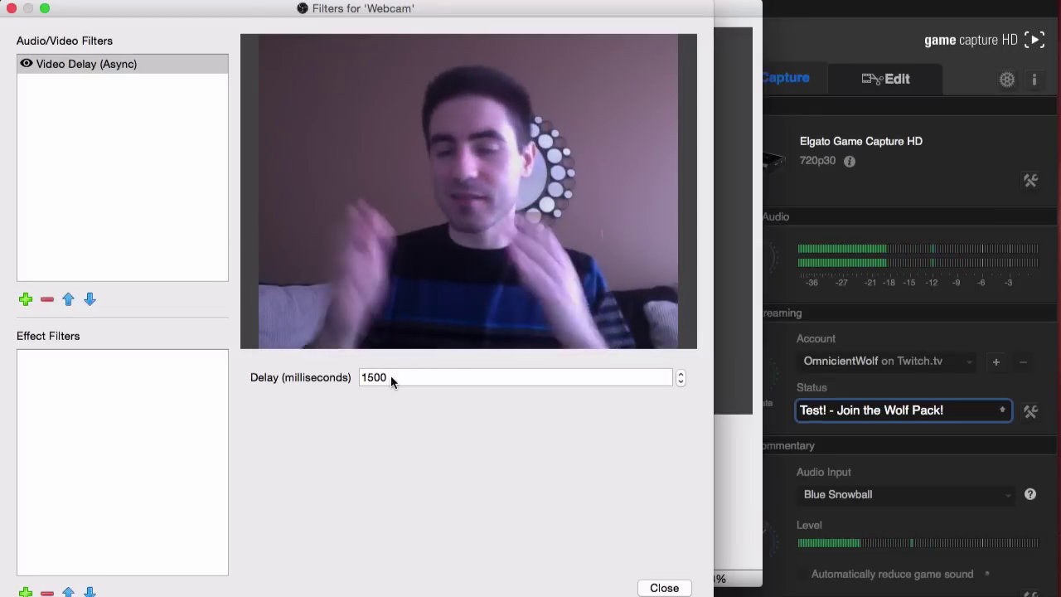
pyautogui.click(664, 587)
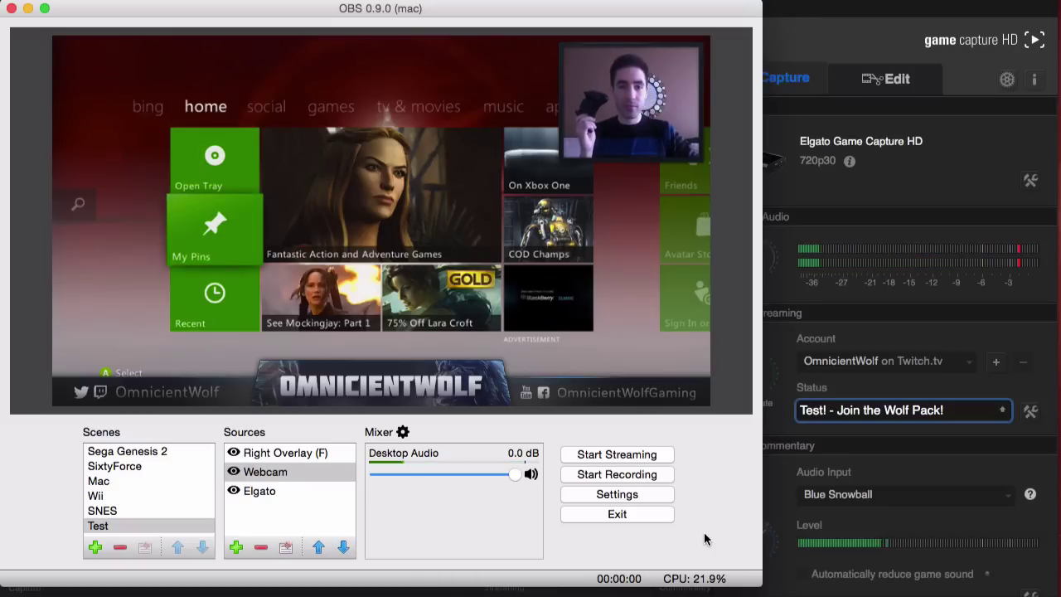
# - Reopen the Webcam source's filters, set the video delay to 2000 milliseconds and close them
pyautogui.rightClick(299, 478)
pyautogui.click(332, 451)
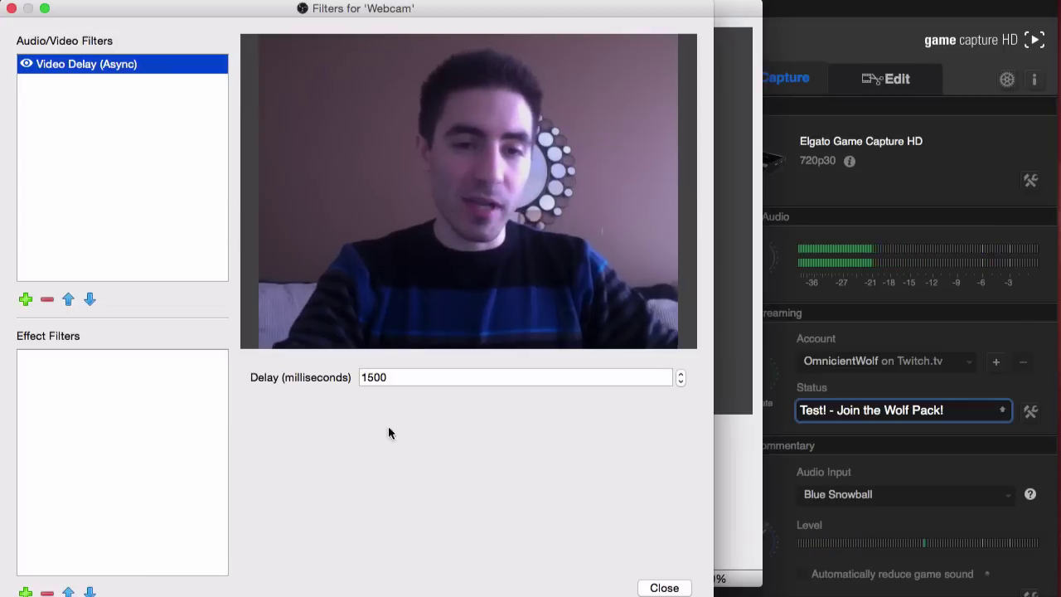
pyautogui.click(489, 383)
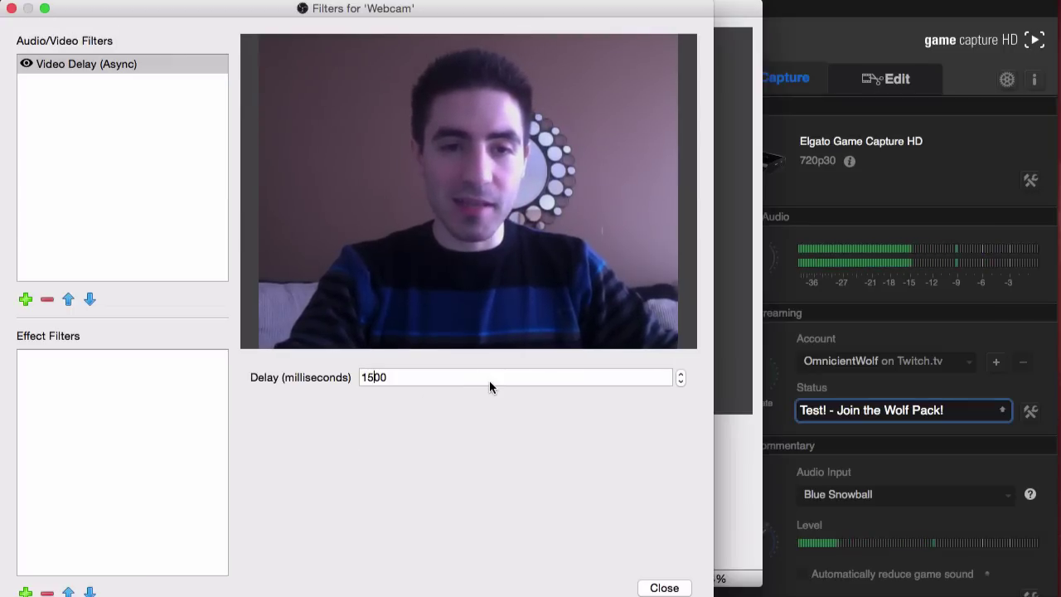
pyautogui.press('Left')
pyautogui.press('Left')
pyautogui.press('BackSpace')
pyautogui.press('BackSpace')
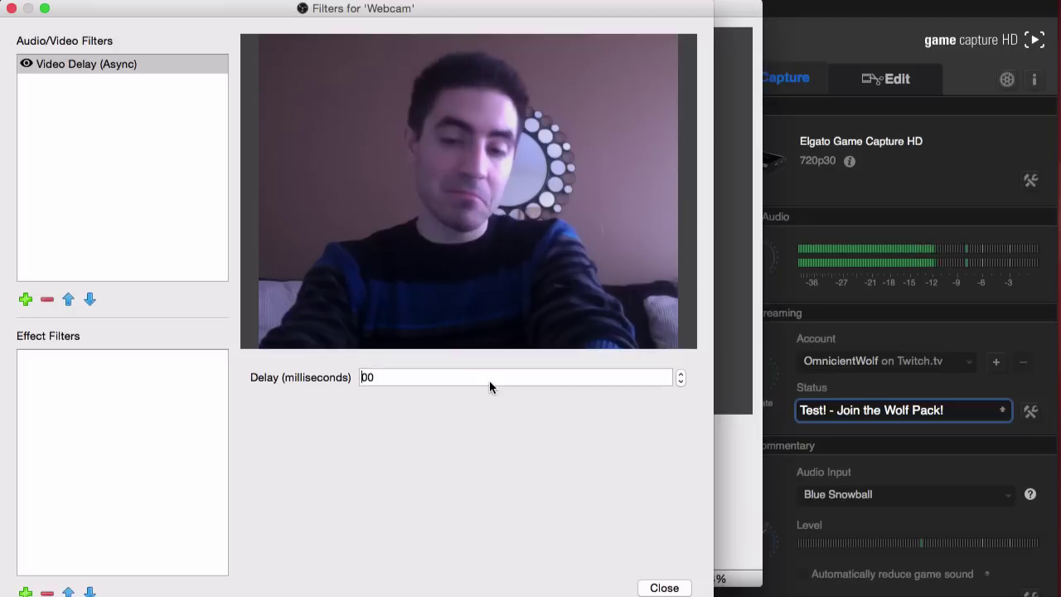
pyautogui.write('20')
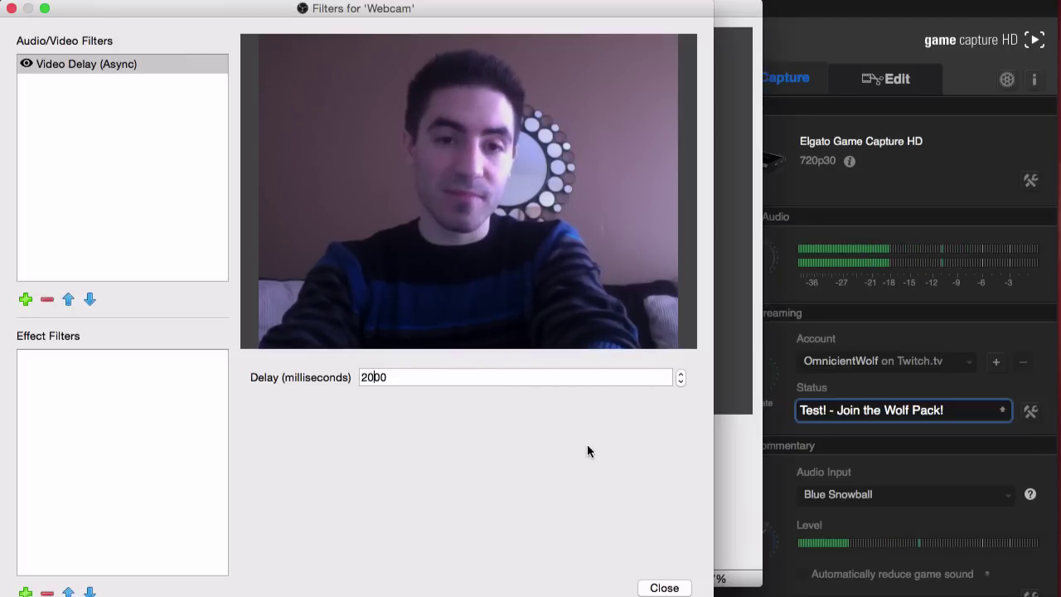
pyautogui.click(673, 590)
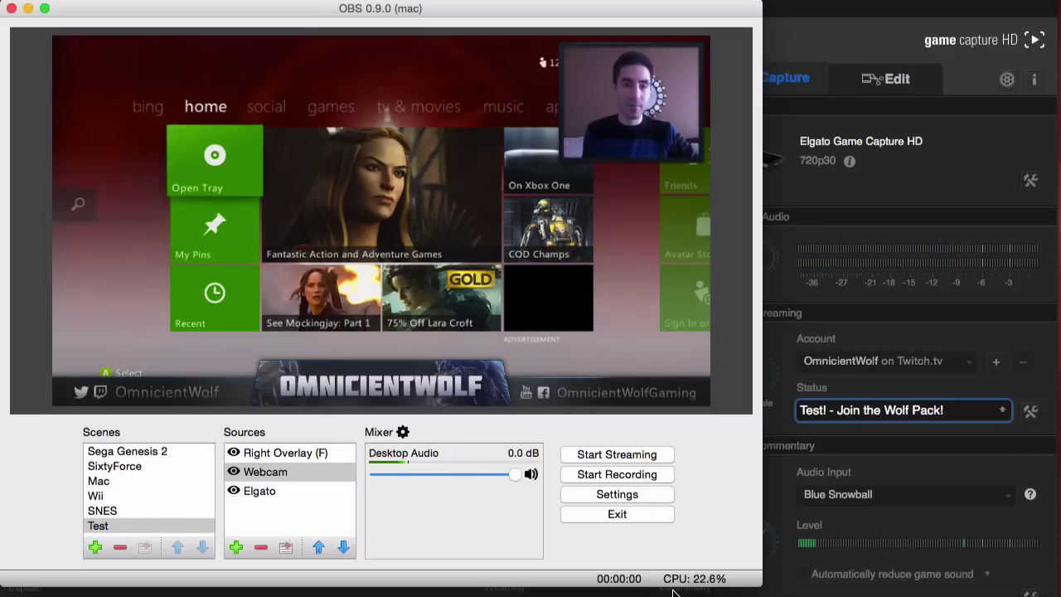
# - Open the Webcam source's filters and view the effect filters that can be added
pyautogui.rightClick(290, 472)
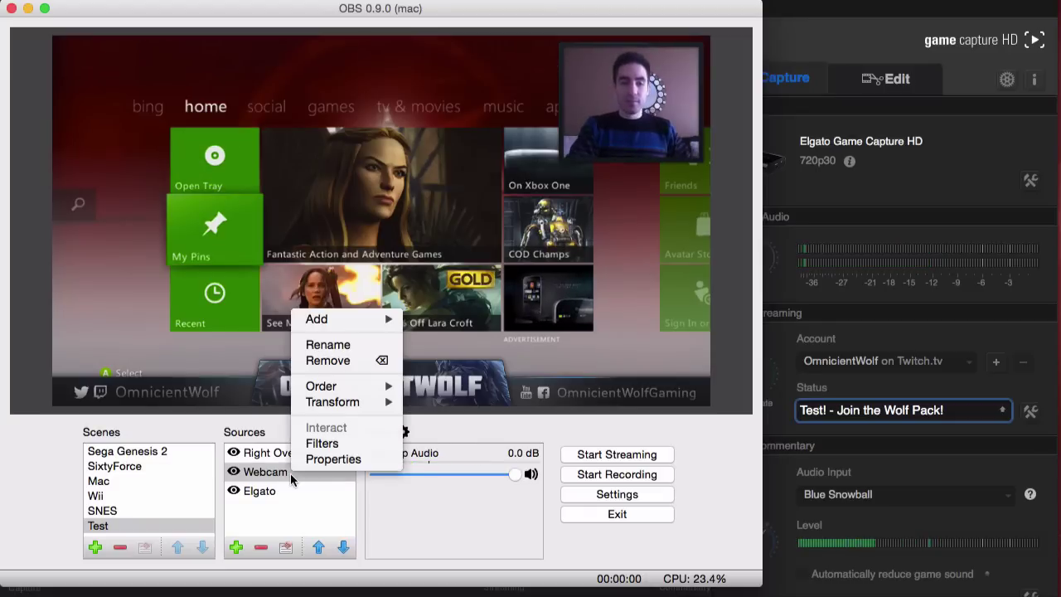
pyautogui.click(329, 445)
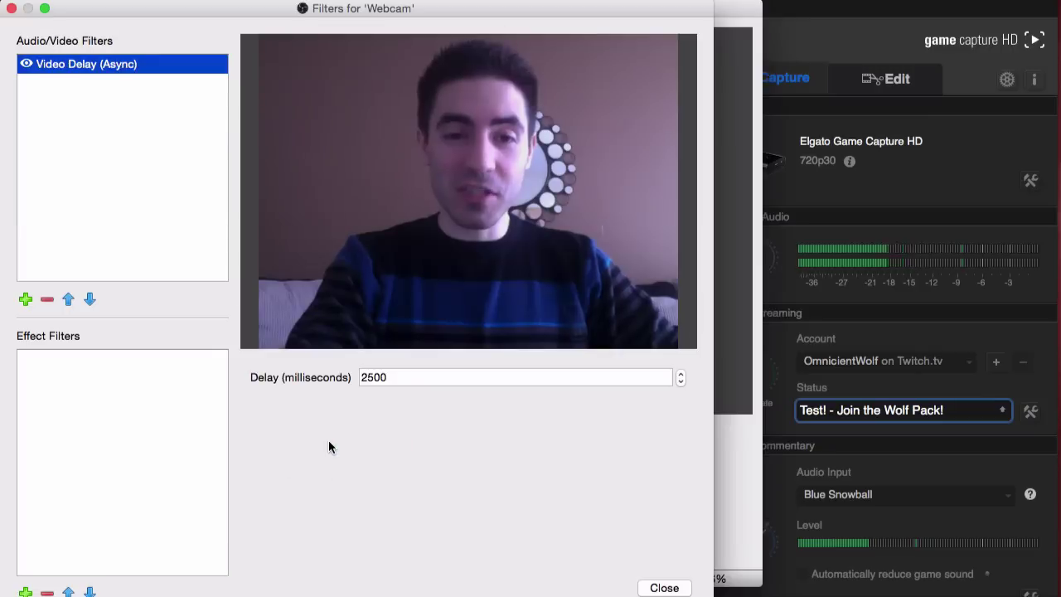
pyautogui.click(25, 592)
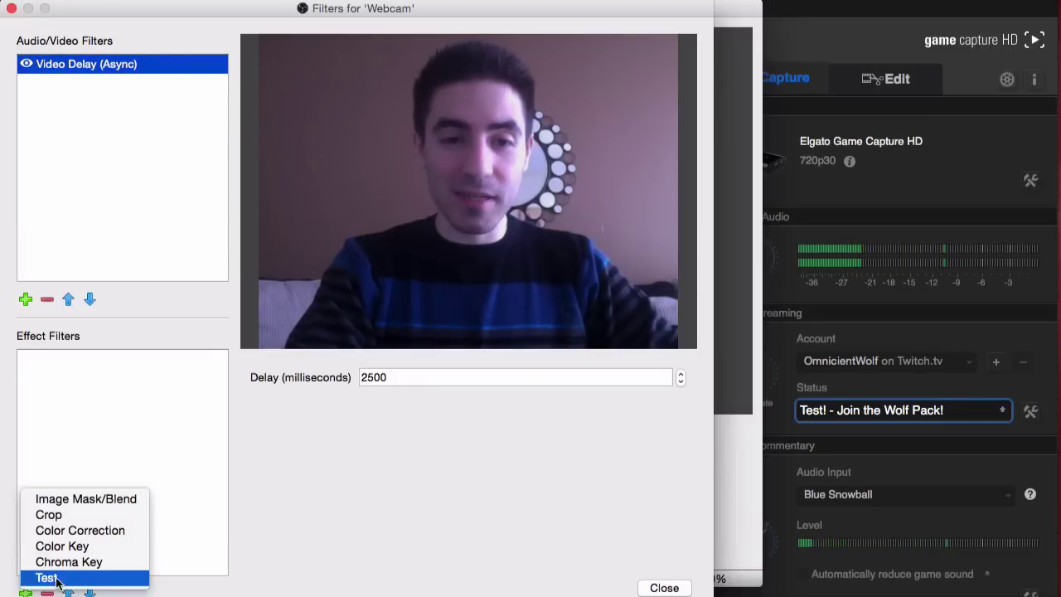